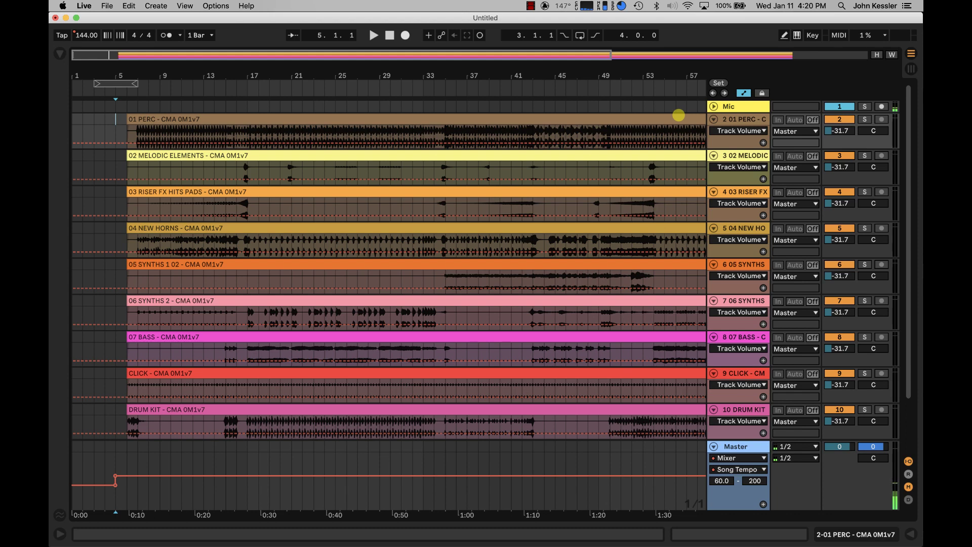
Clear every clip from the first Session scene, then return to the Arrangement View
key("Tab")
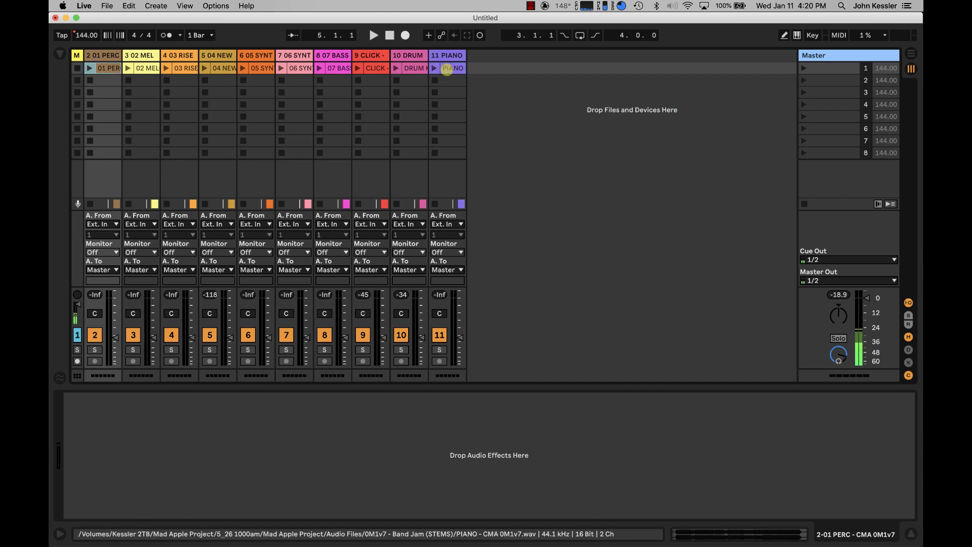
left_click(447, 70)
key("Delete")
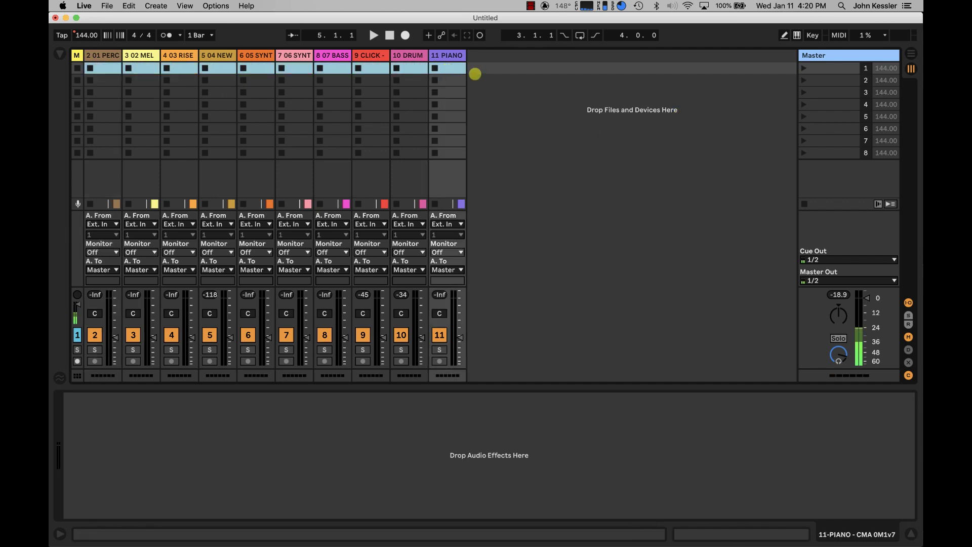
left_click(500, 109)
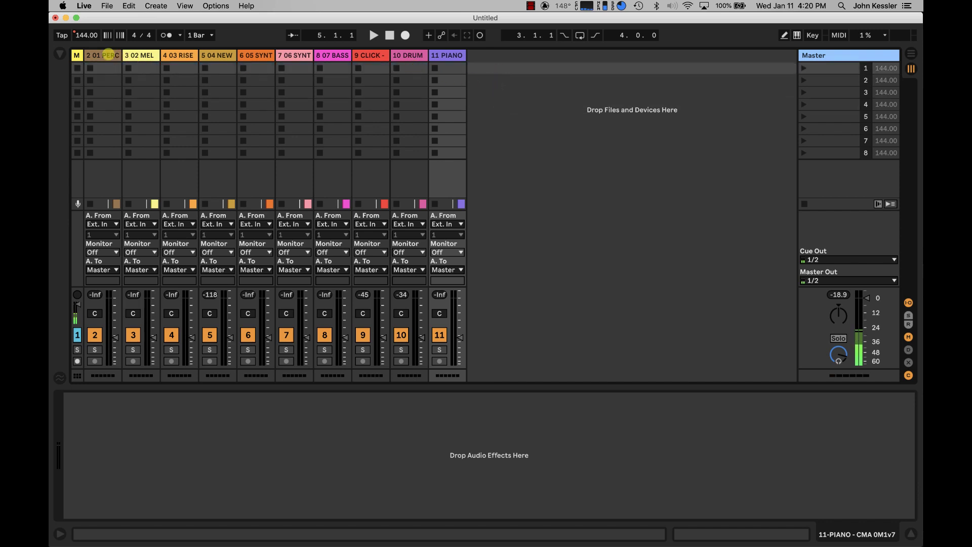
left_click(447, 55)
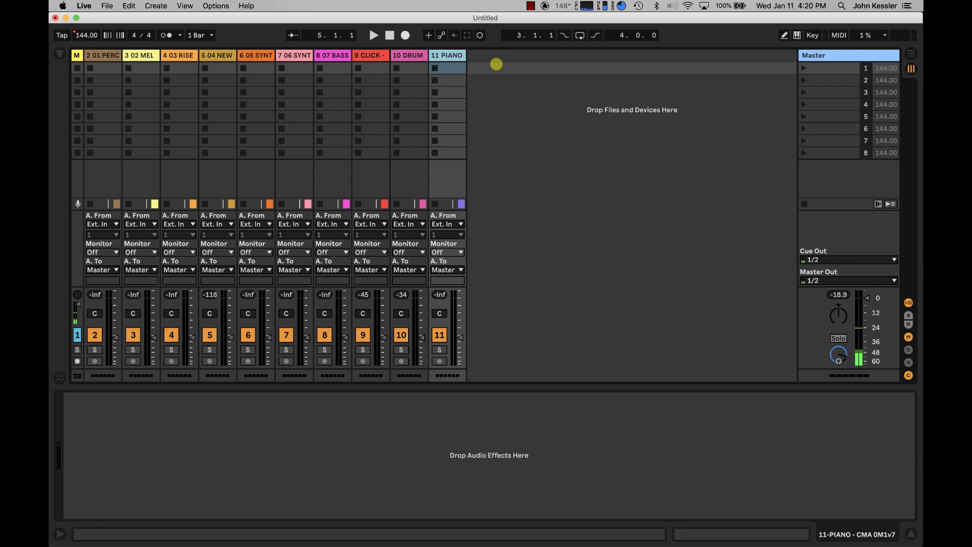
left_click(496, 64)
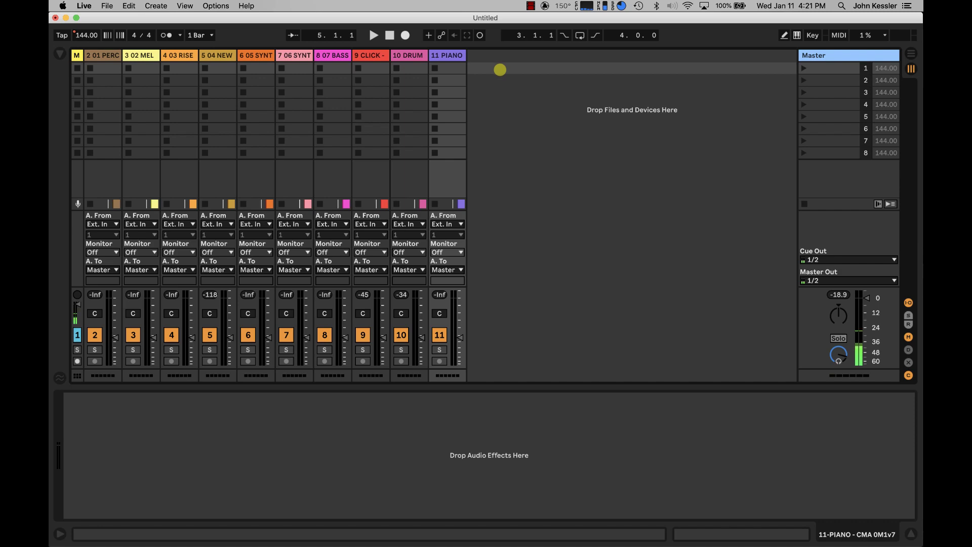
key("Tab")
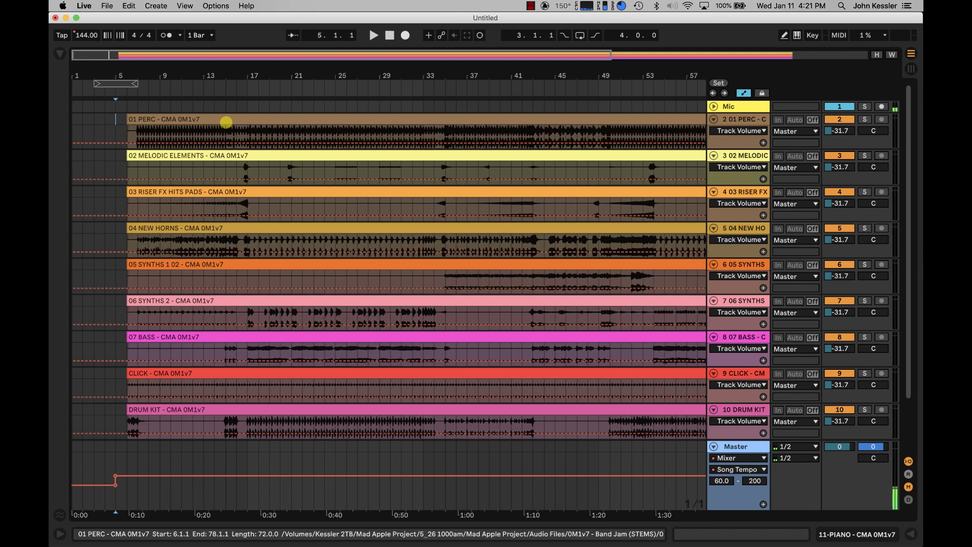
Zoom in on bars 2 to 19 and play the arrangement from the 01 PERC clip
scroll(227, 122, "down", 4)
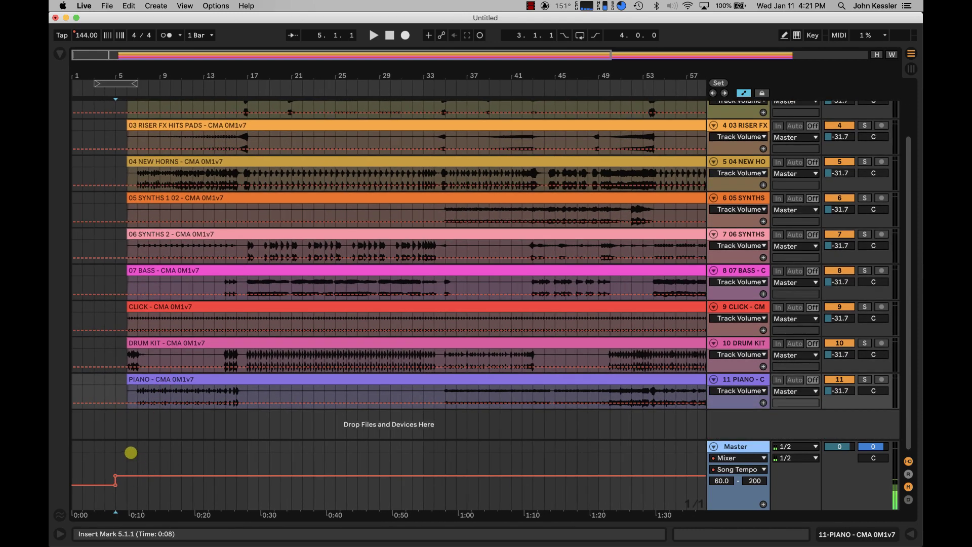
left_click(133, 77)
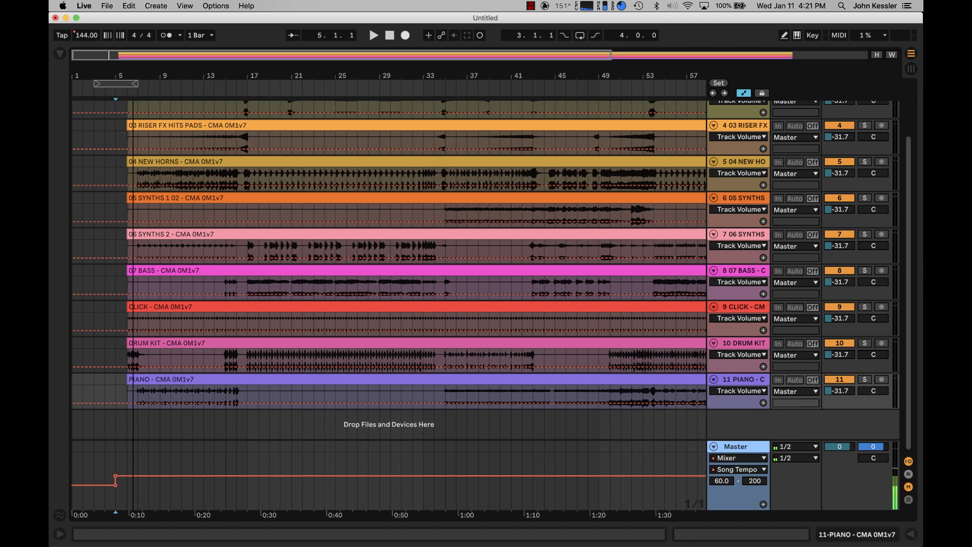
left_click_drag(132, 77, 264, 207)
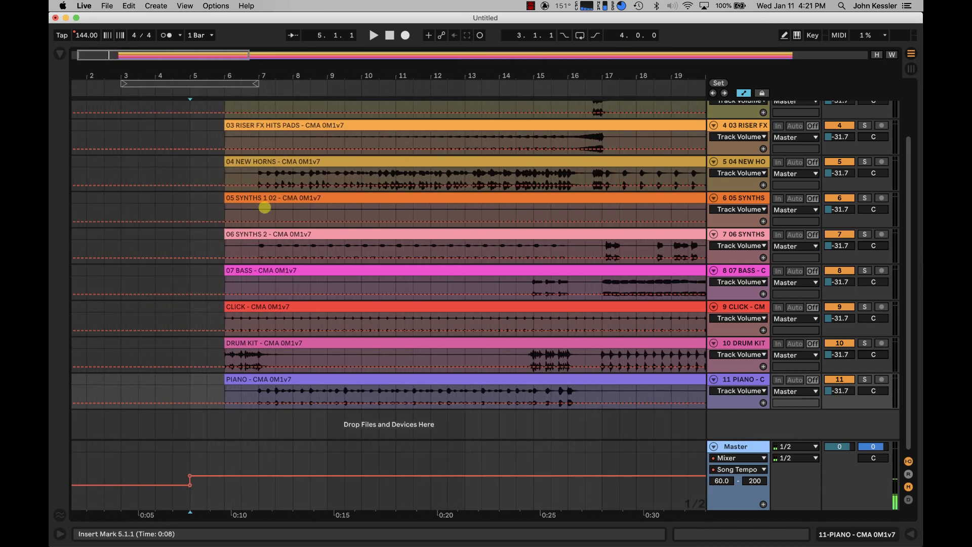
scroll(264, 207, "up", 3)
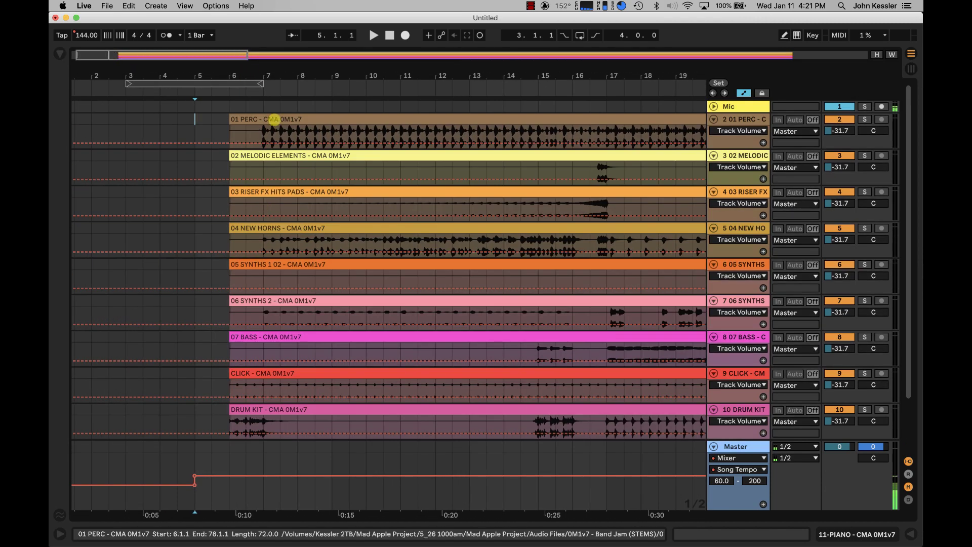
left_click(273, 119)
key("space")
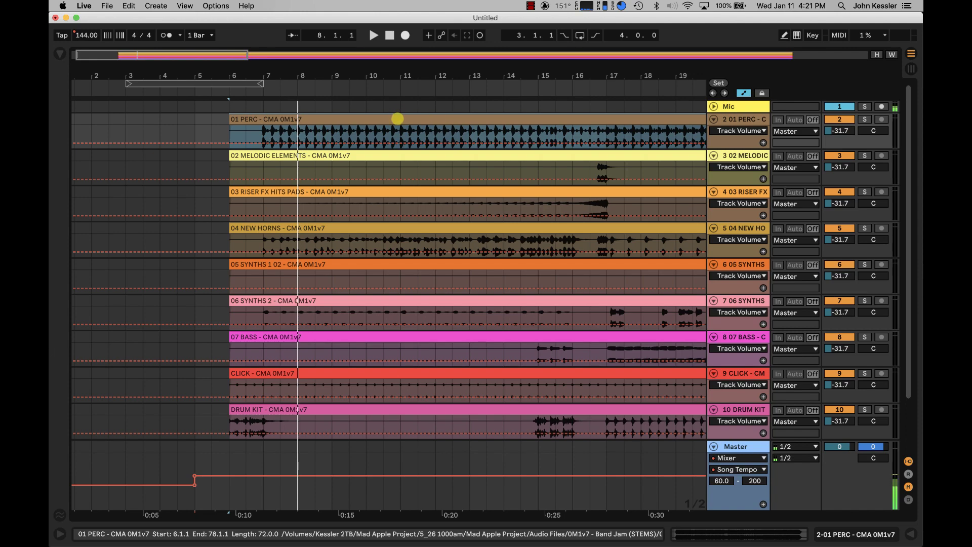
Move all stem clips, 01 PERC through PIANO, into the first Session scene
scroll(397, 118, "down", 3)
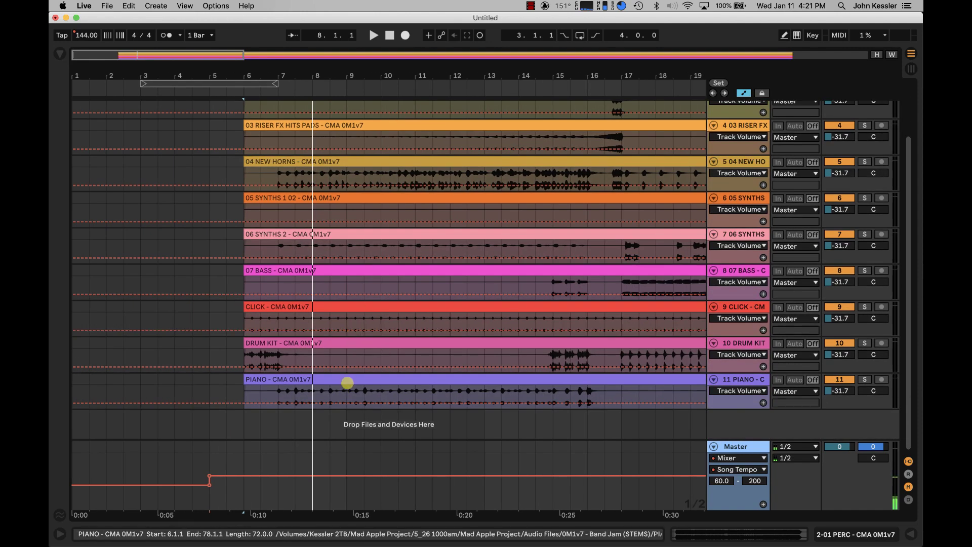
left_click(347, 383)
key("super+a")
scroll(347, 379, "up", 3)
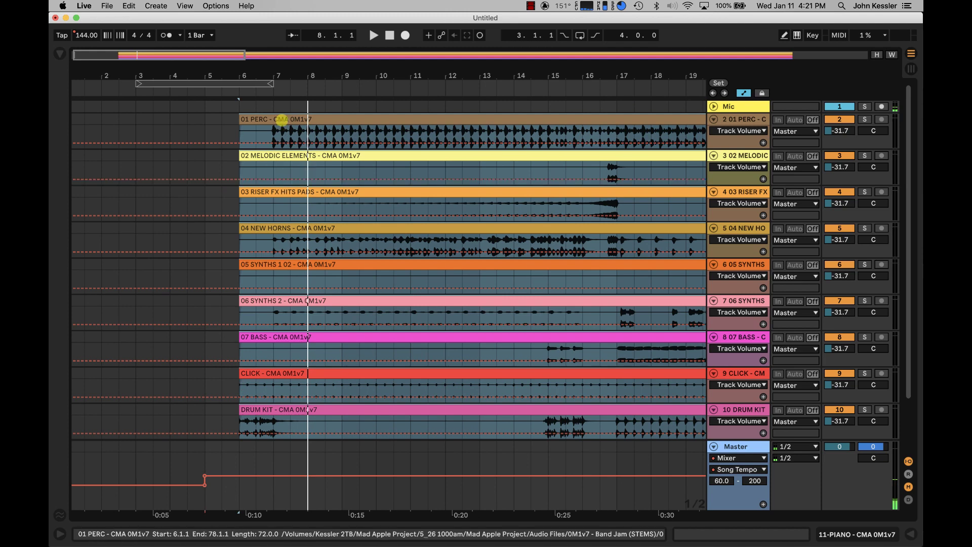
key("Tab")
left_click_drag(282, 119, 116, 67)
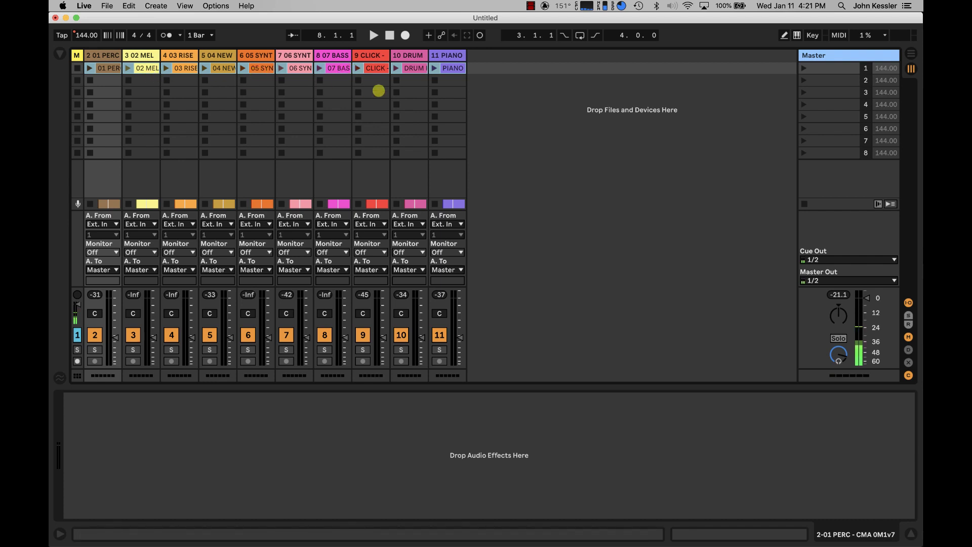
Launch scene 1, then trigger each stem clip from 02 MELODIC ELEMENTS through PIANO
left_click(803, 69)
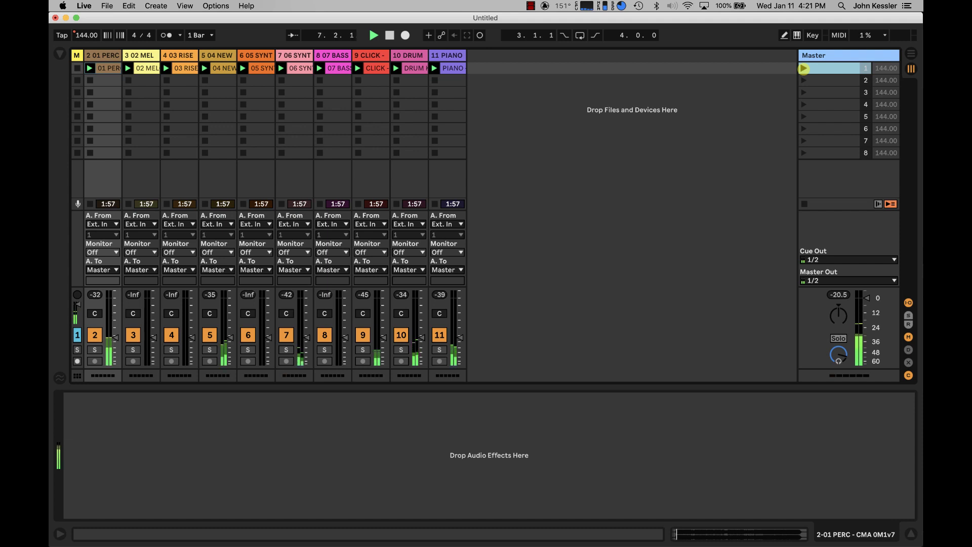
left_click(633, 79)
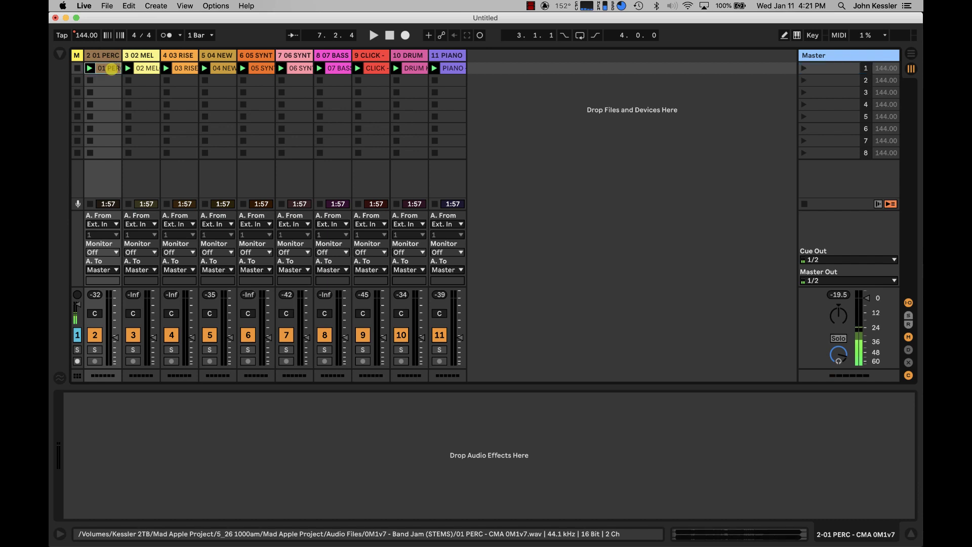
left_click(142, 70)
left_click(183, 69)
left_click(223, 68)
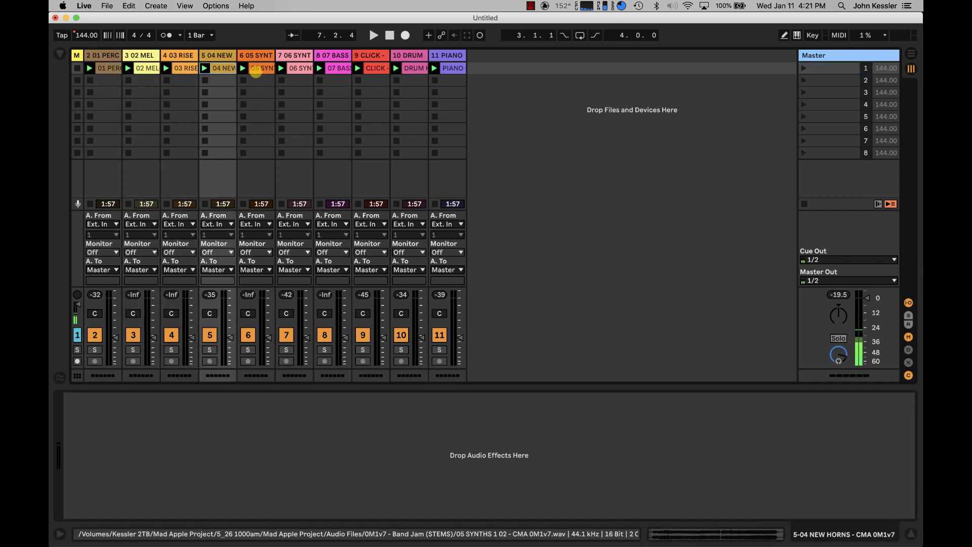
left_click(262, 70)
left_click(301, 69)
left_click(338, 69)
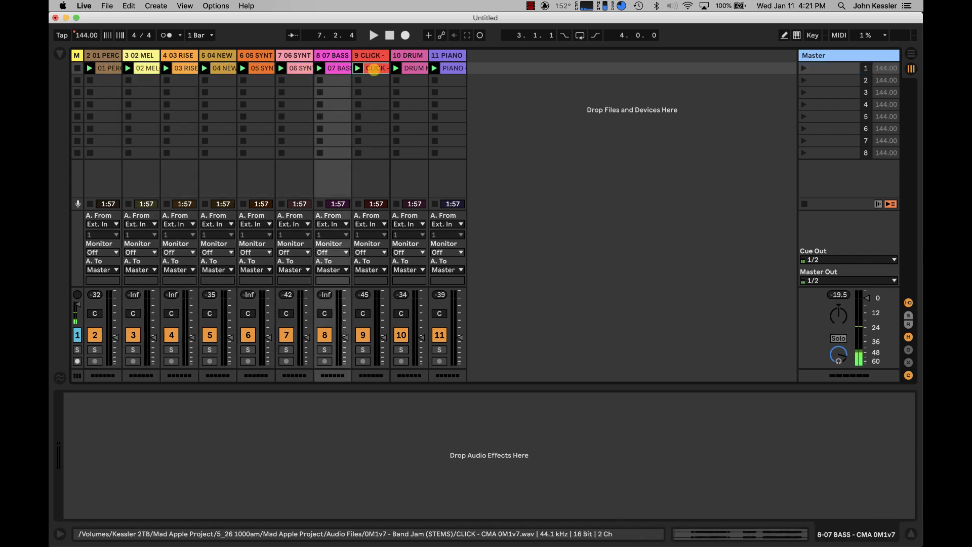
left_click(376, 69)
left_click(418, 68)
left_click(452, 68)
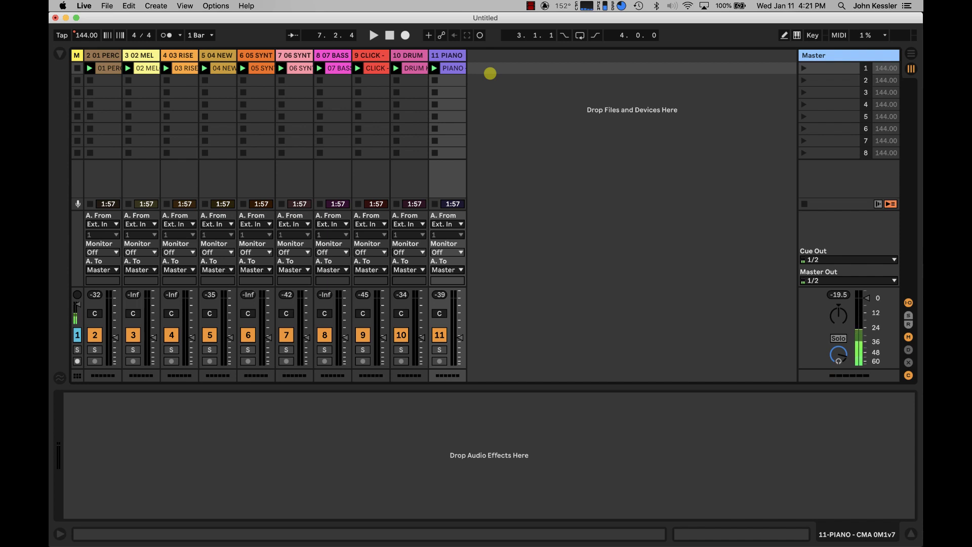
Add a new MIDI track and load an empty Sampler instrument onto it
key("super+shift+t")
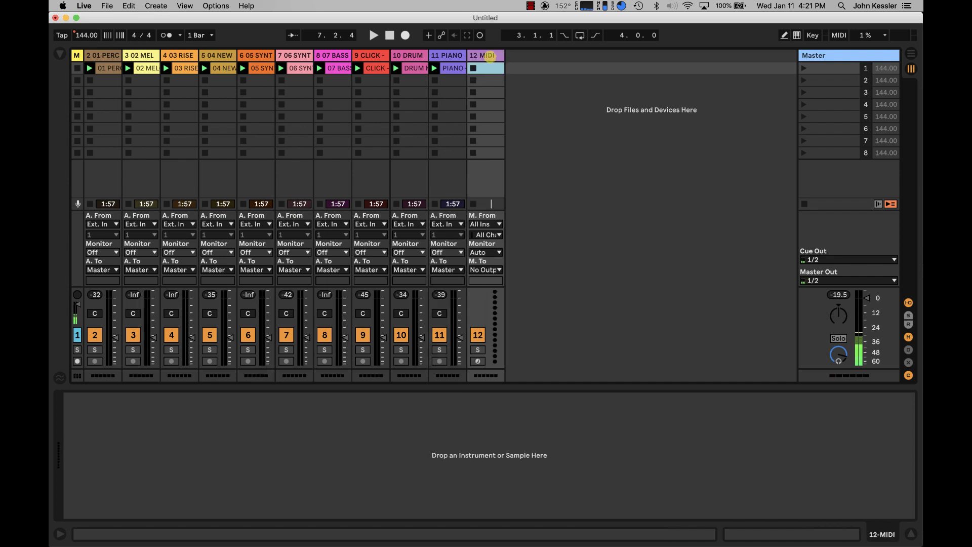
left_click(60, 53)
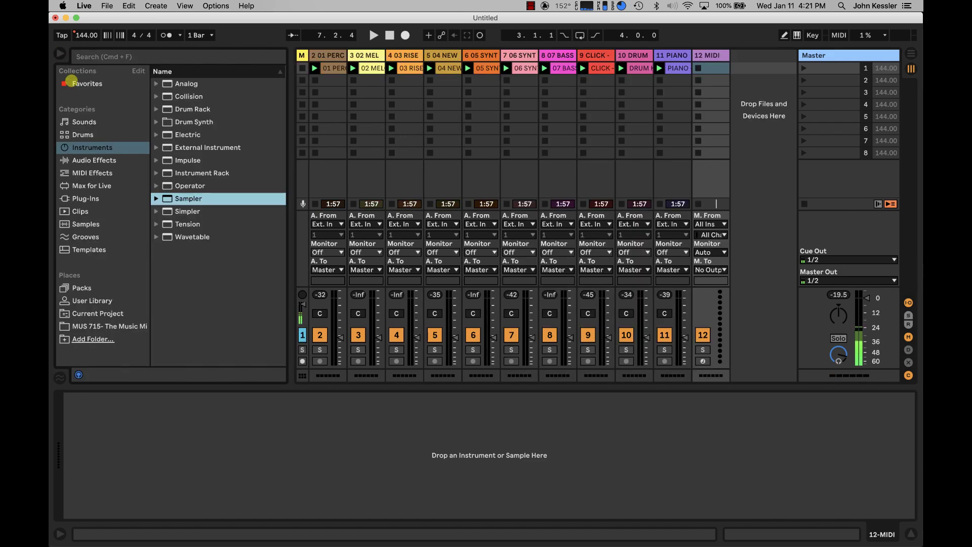
left_click(86, 146)
left_click(185, 198)
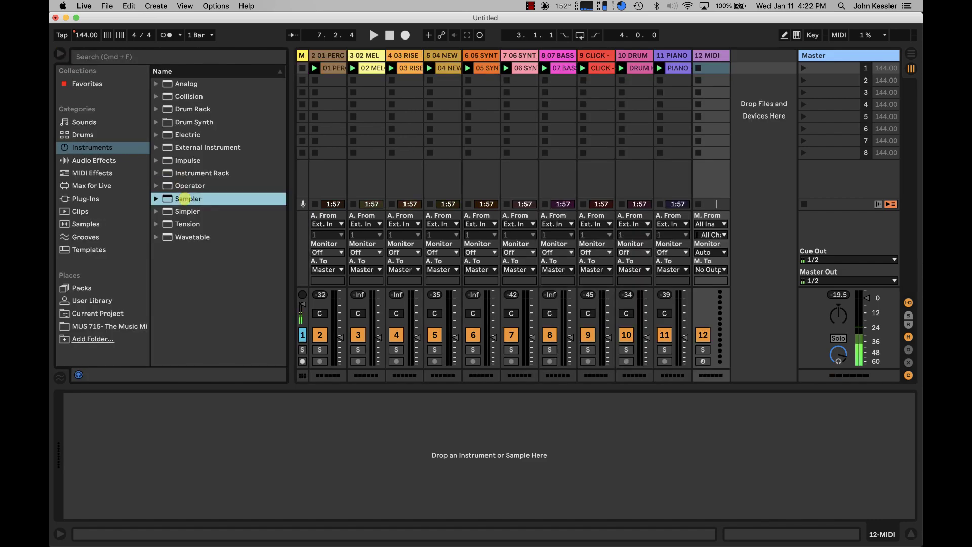
left_click_drag(185, 199, 707, 57)
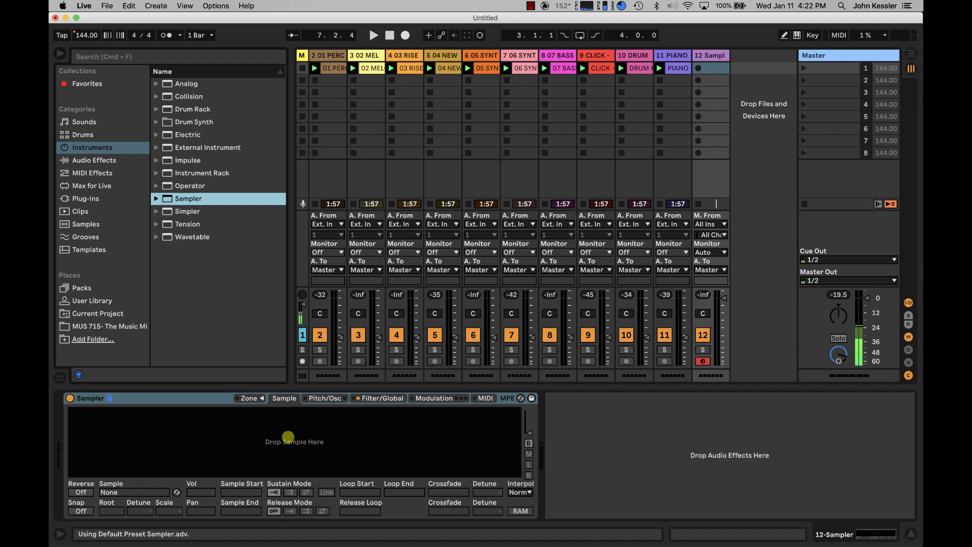
Turn off the Sampler filter; set volume 0 dB, release 6000 ms, initial level 0 dB
left_click(364, 399)
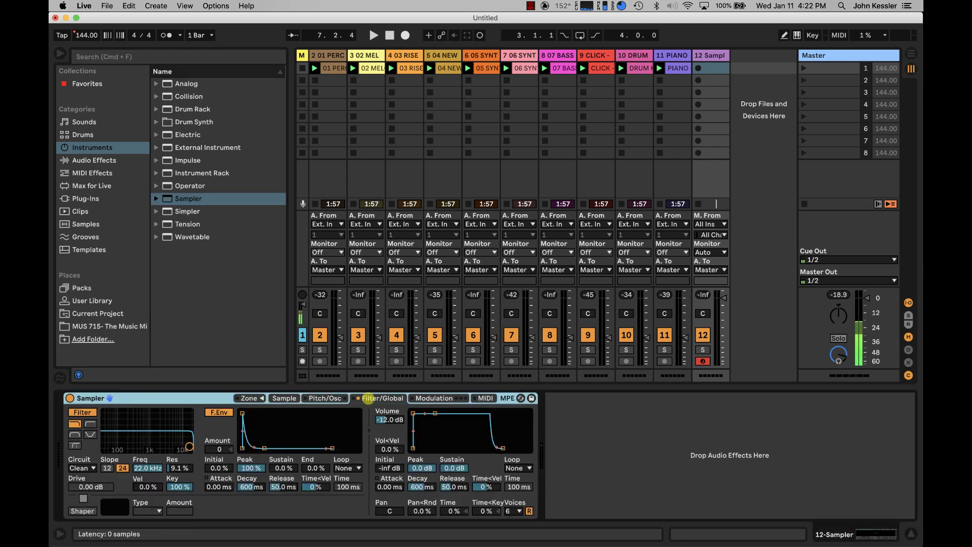
left_click(84, 412)
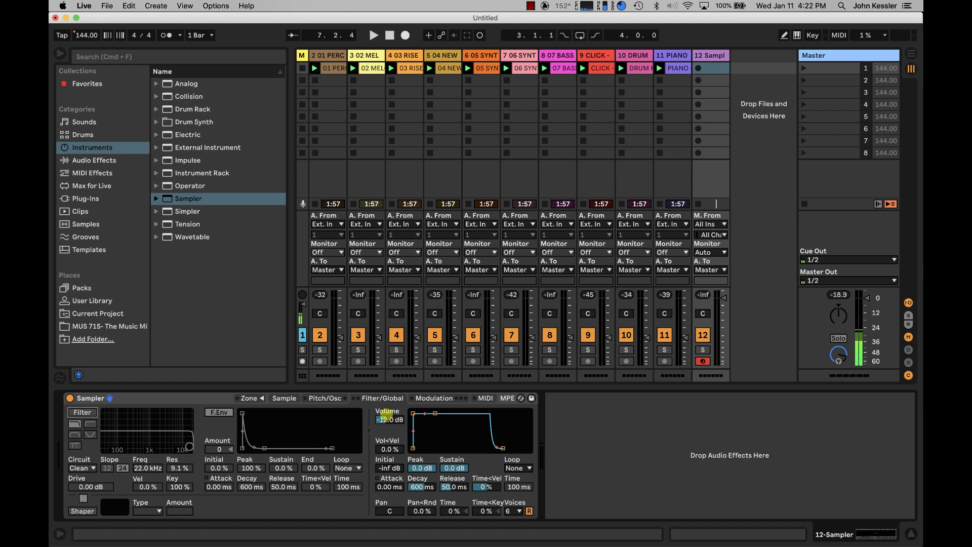
left_click(390, 420)
type("0")
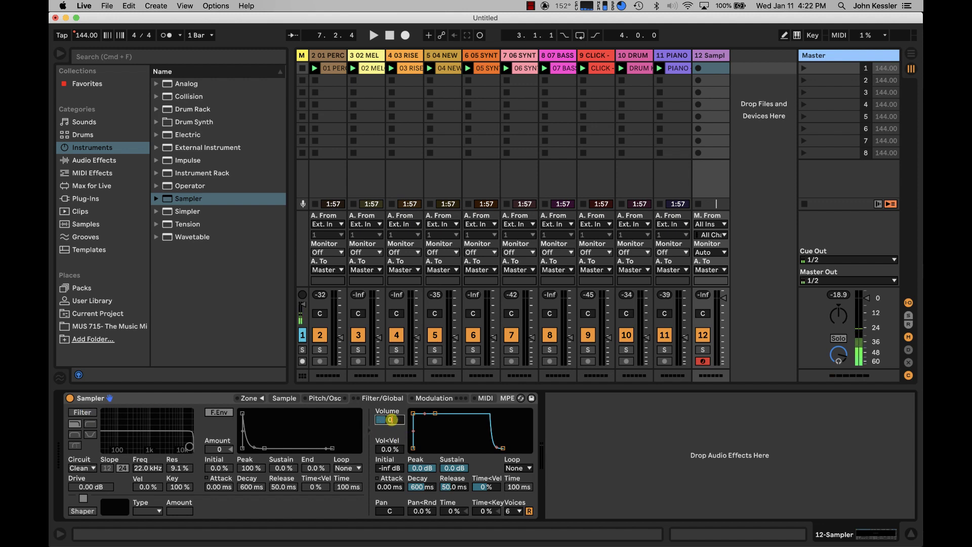
key("Return")
left_click(448, 487)
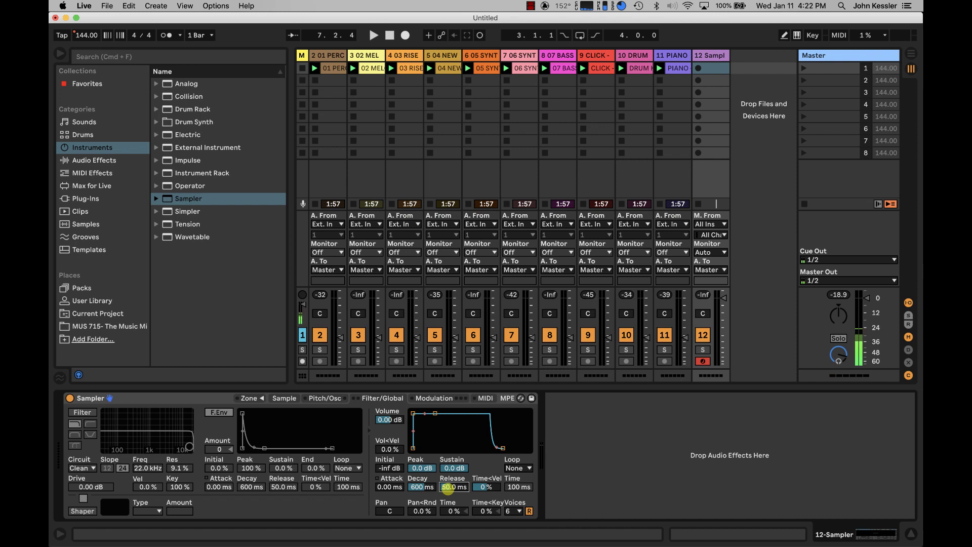
type("6000")
key("Return")
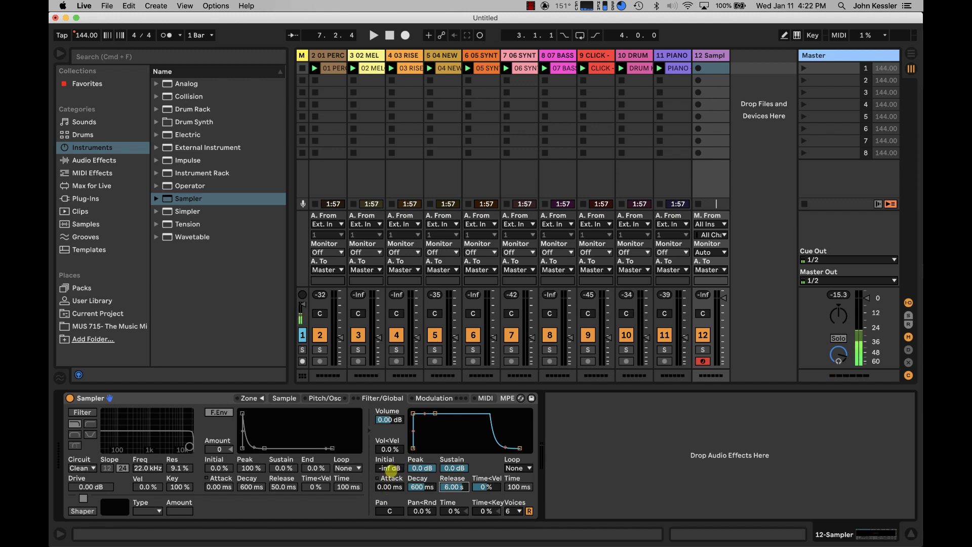
left_click(388, 468)
type("0")
key("Return")
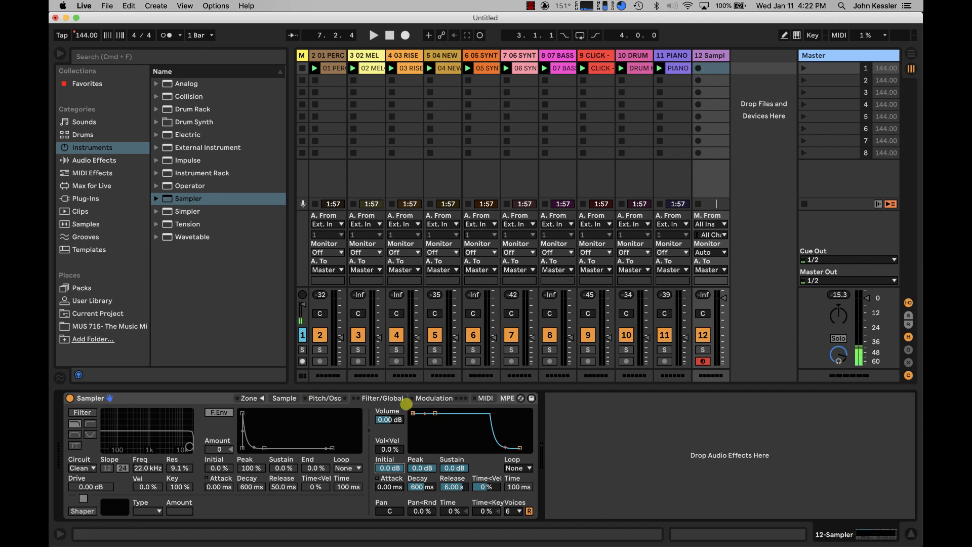
Review the Modulation, Filter/Global and Pitch/Osc pages, ending on the Sampler's Sample page
left_click(425, 398)
left_click(388, 398)
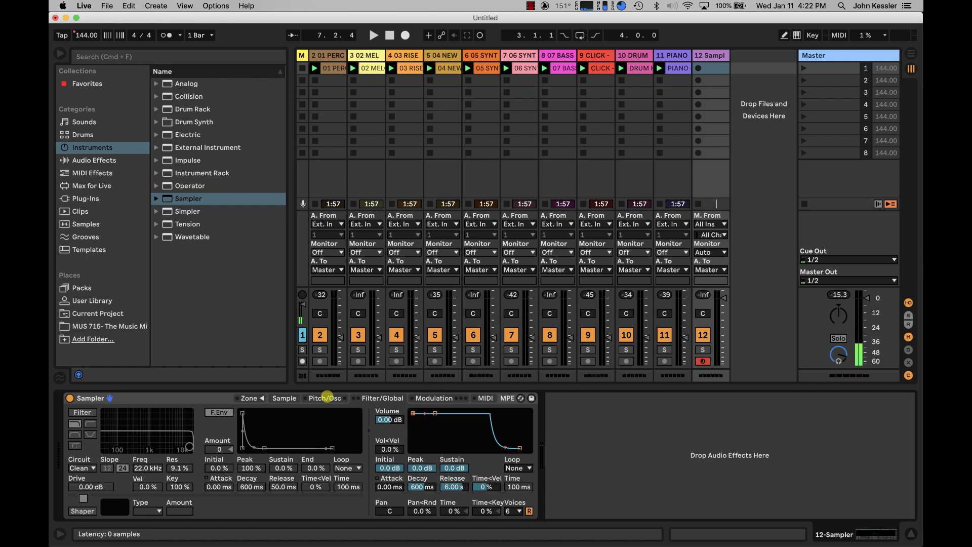
left_click(326, 397)
left_click(283, 398)
Show the key-zone editor and create an empty MIDI clip in track 12's first slot
left_click(249, 398)
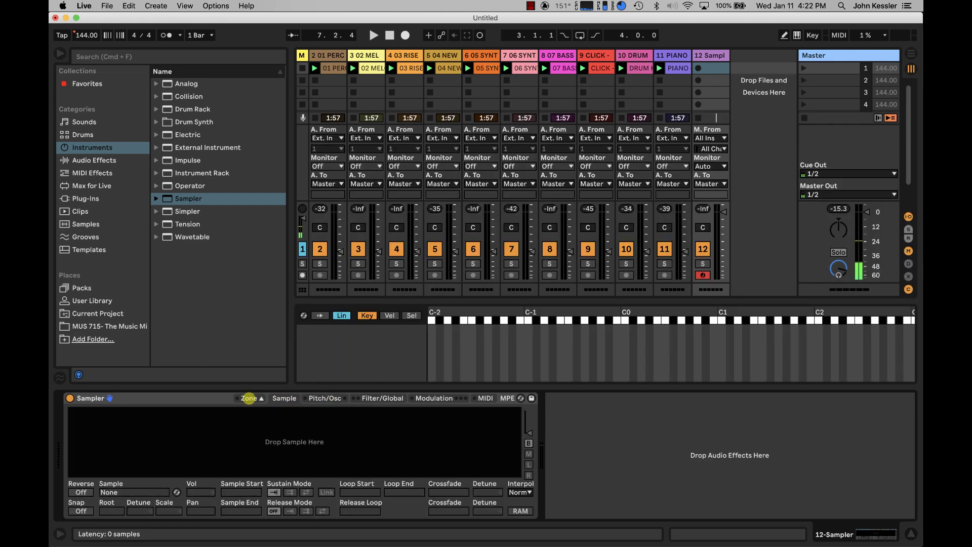
double_click(711, 68)
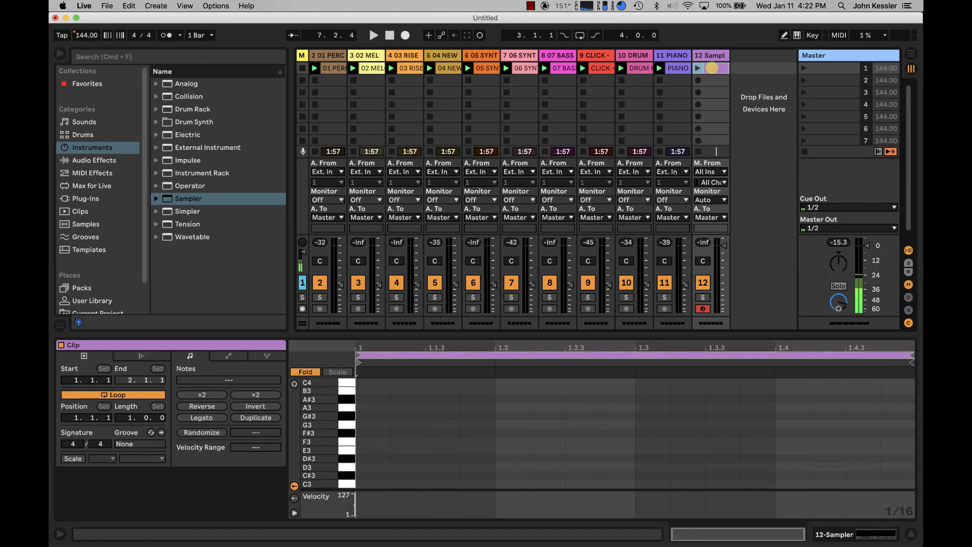
left_click_drag(729, 55, 755, 55)
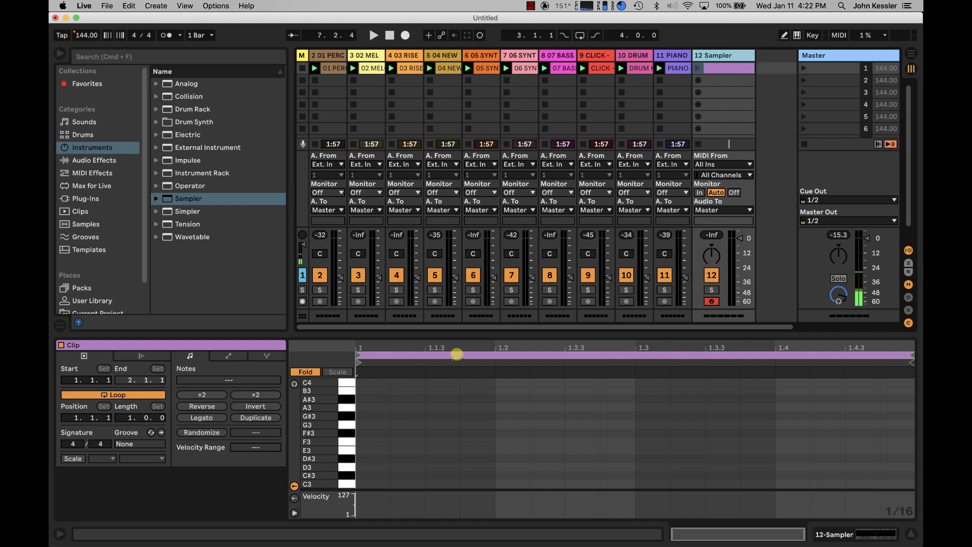
left_click(457, 355)
Add a C-2 note at the clip start with velocity 127
scroll(322, 412, "down", 15)
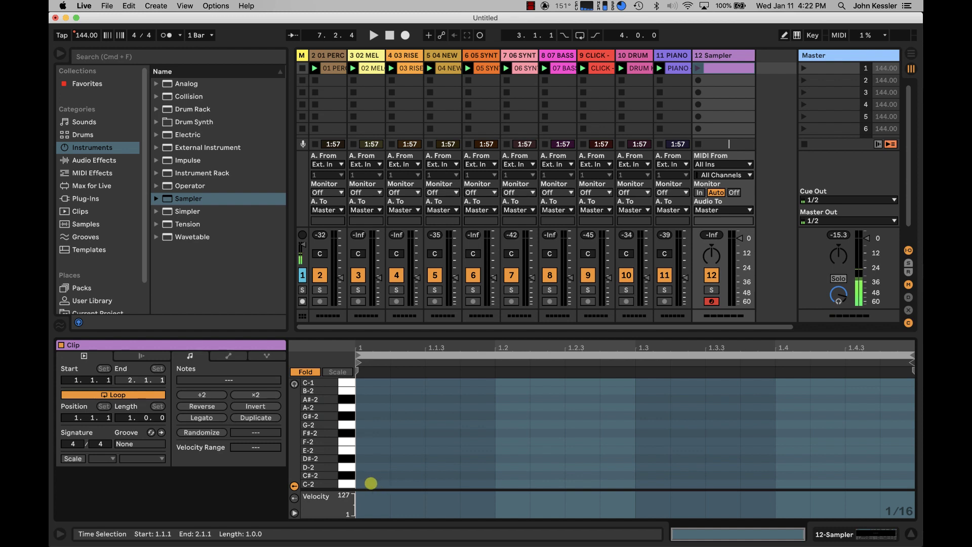
left_click(371, 483)
double_click(370, 484)
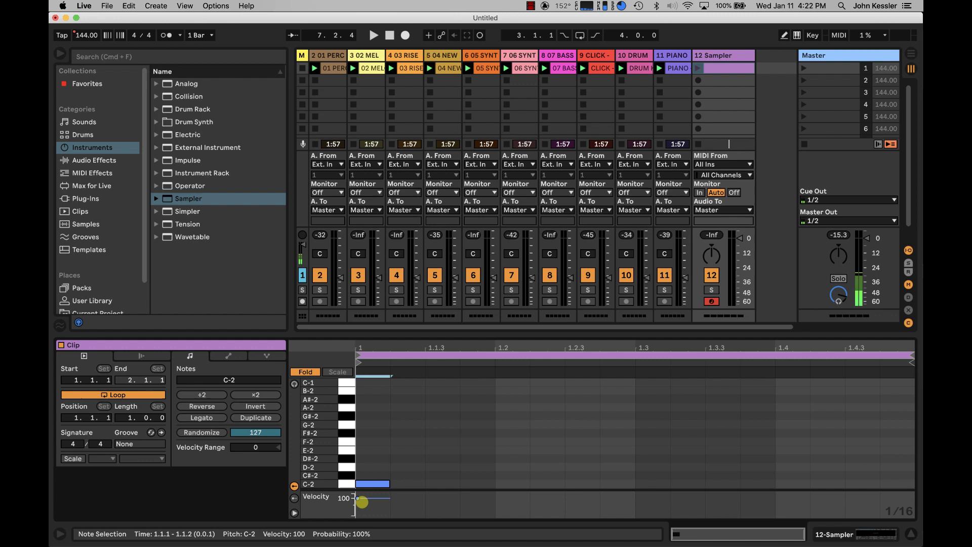
left_click(358, 499)
left_click_drag(358, 499, 626, 468)
Set track 12's clip length to 72 bars and stretch the C-2 note across all 72
key("Tab")
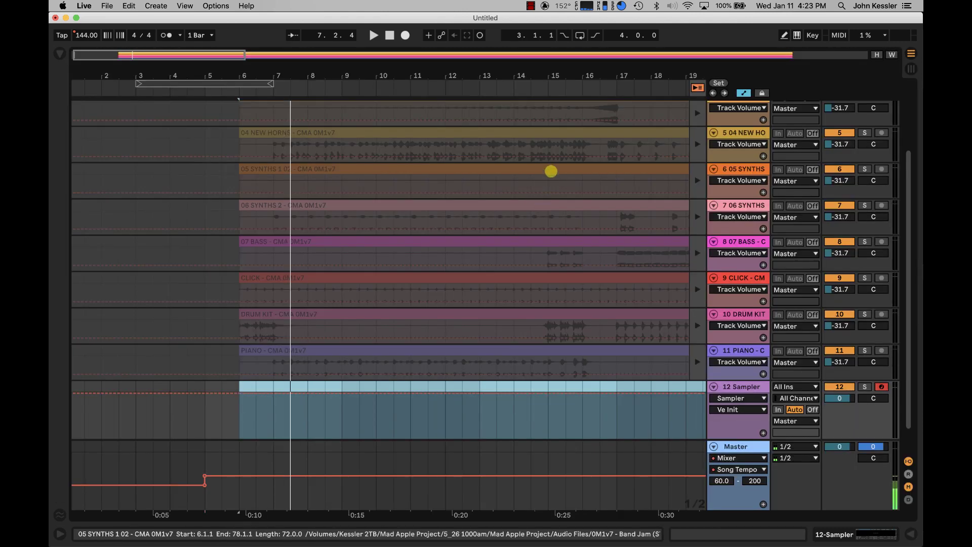
key("Tab")
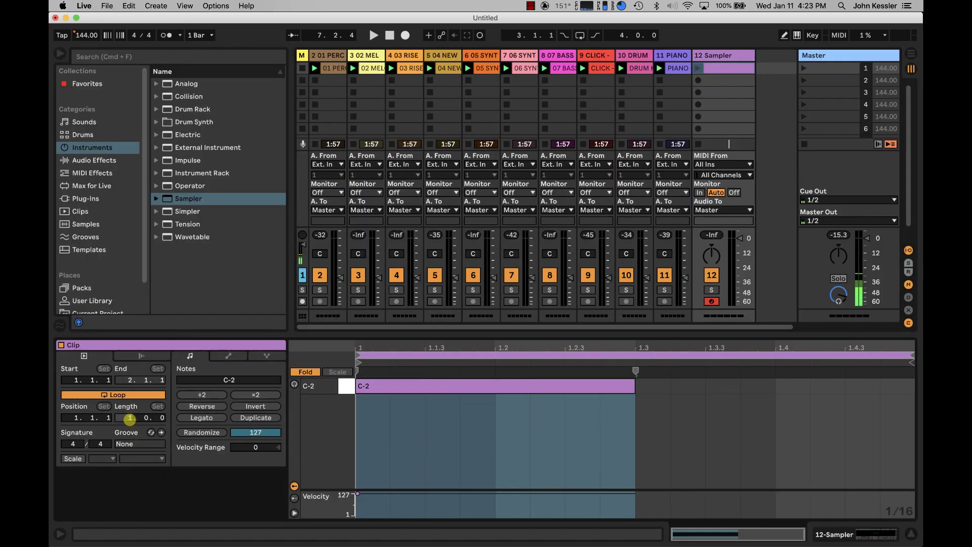
key("Return")
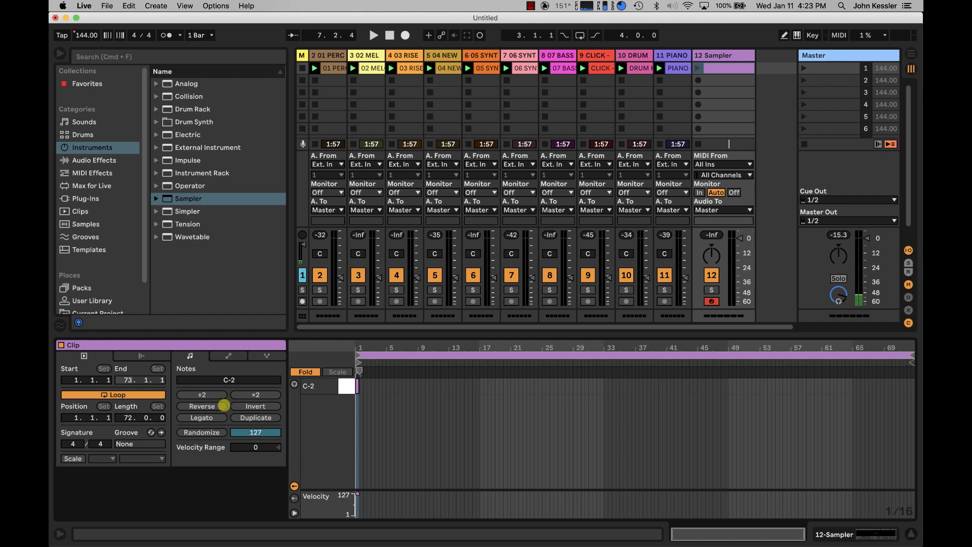
mouse_move(358, 384)
left_mouse_down()
mouse_move(885, 386)
mouse_move(838, 387)
left_mouse_up()
left_click_drag(842, 351, 870, 391)
scroll(688, 420, "left", 15)
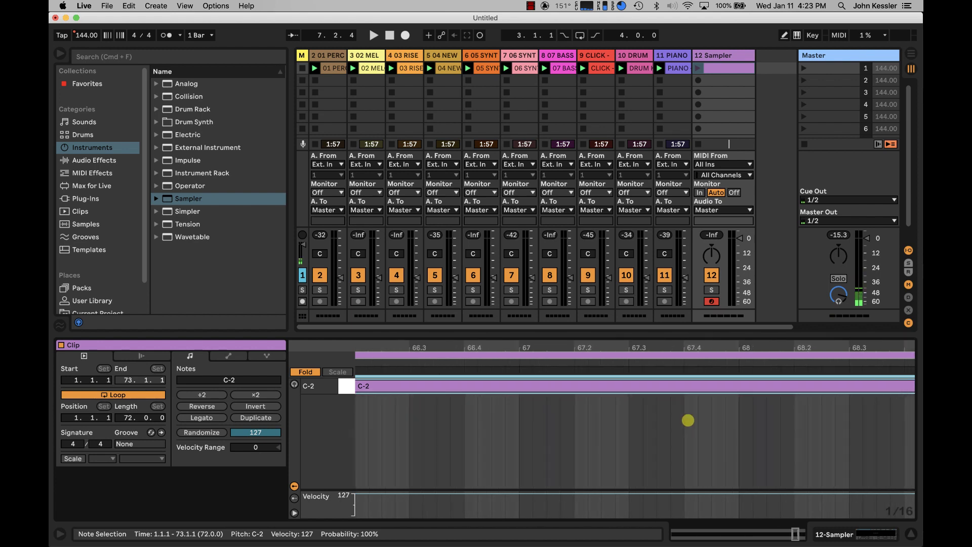
scroll(688, 420, "left", 10)
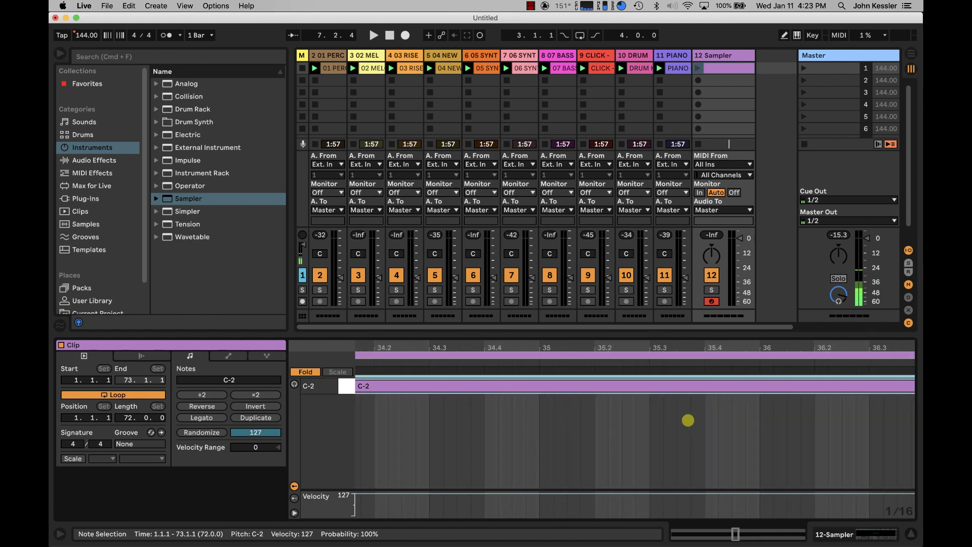
mouse_move(586, 346)
left_mouse_down()
mouse_move(587, 324)
mouse_move(562, 304)
left_mouse_up()
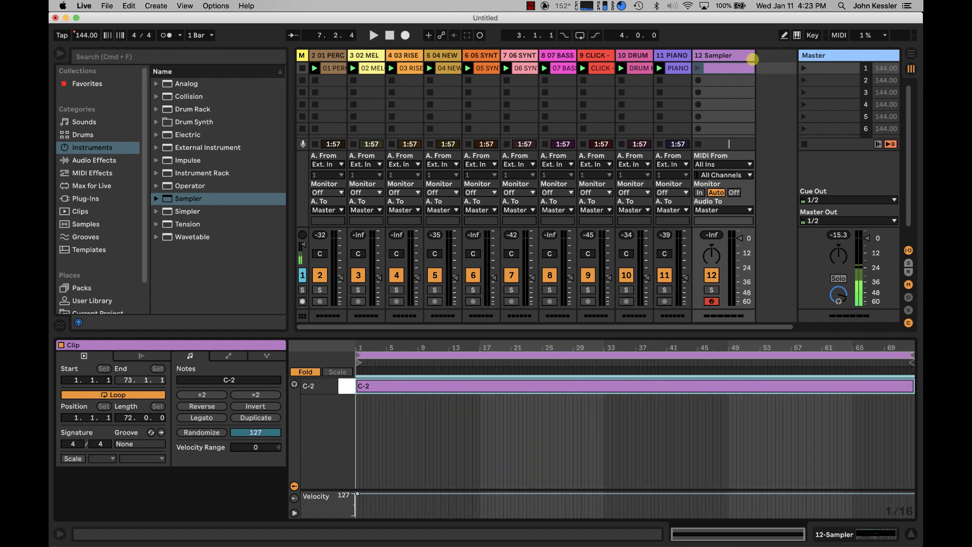
Duplicate the Sampler track to create tracks 13 through 21, then select track 13
left_click(735, 68)
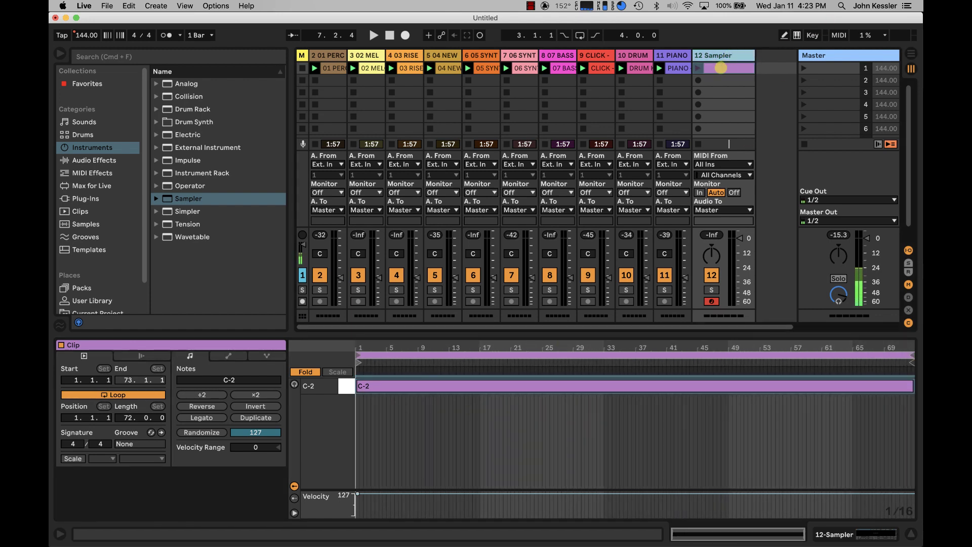
scroll(719, 68, "down", 1)
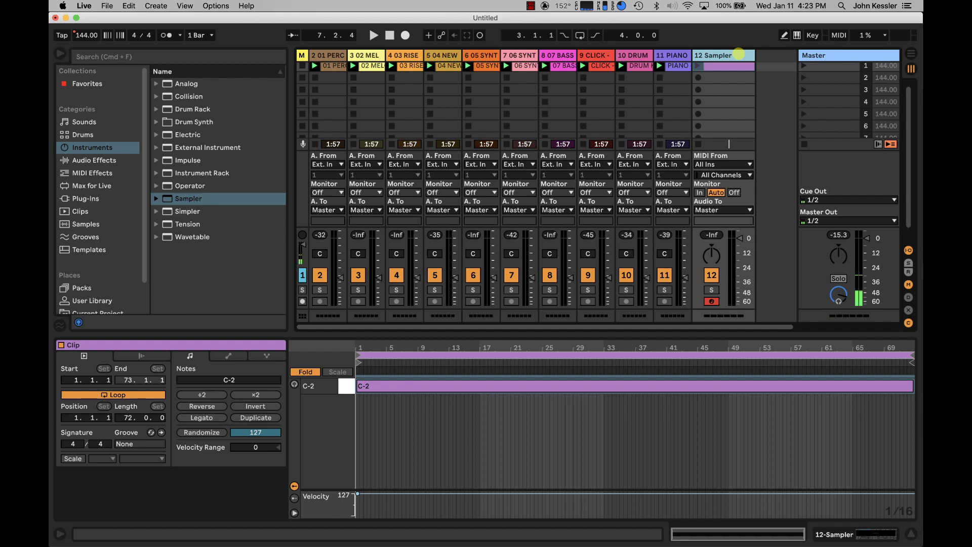
key("super+d")
key("super+d")
key("super+d")
key("super+d")
key("super+d")
key("super+d")
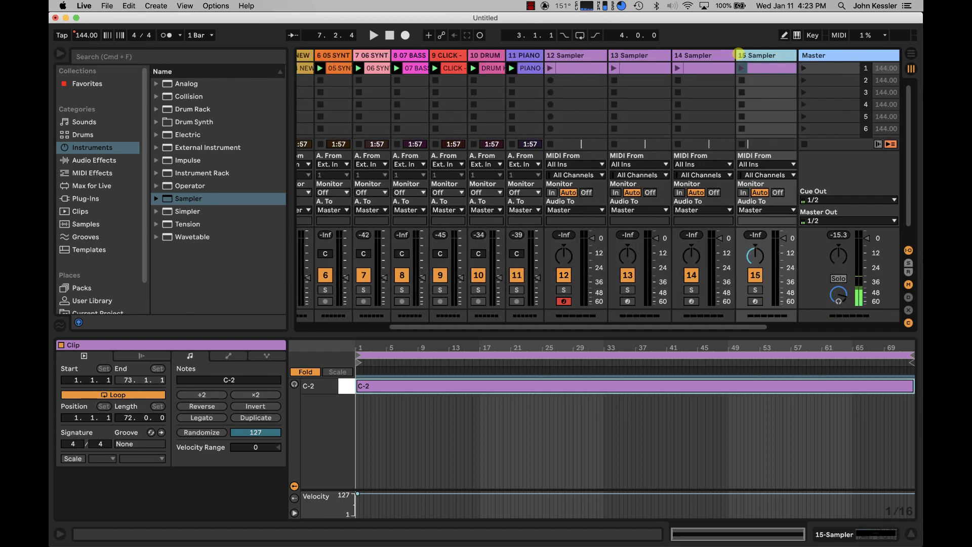
key("super+d")
key("super+d")
key("super+d")
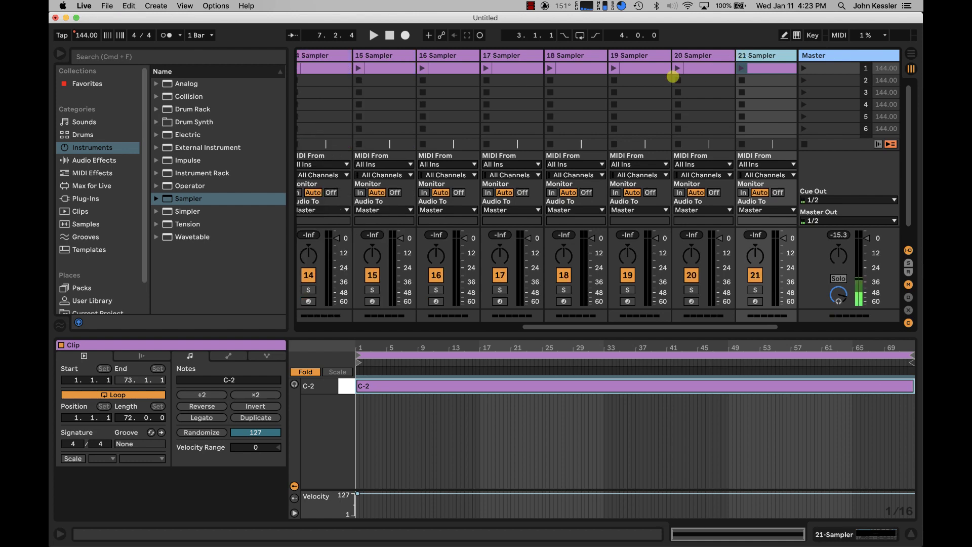
scroll(672, 74, "left", 10)
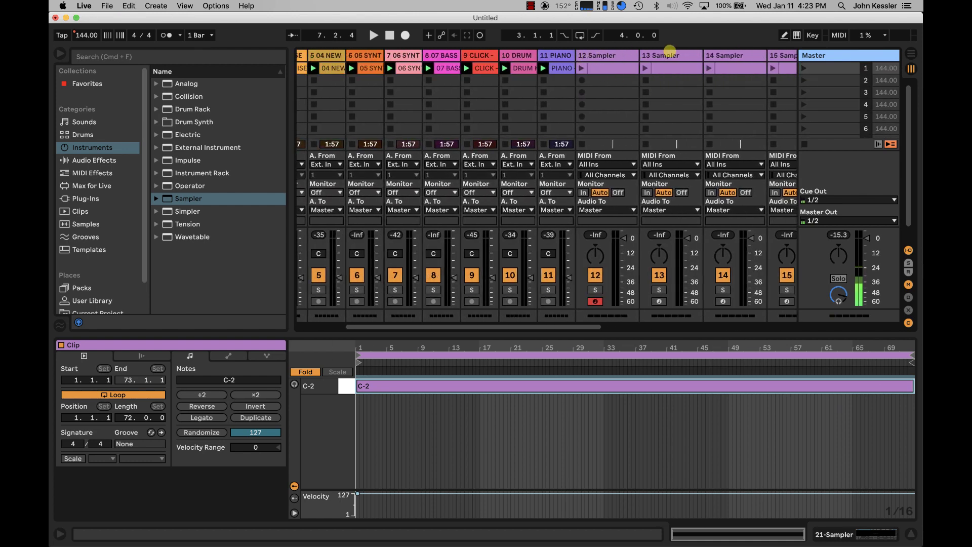
left_click(670, 53)
Inspect the Sampler filter and volume settings on tracks 13 and 14
double_click(674, 56)
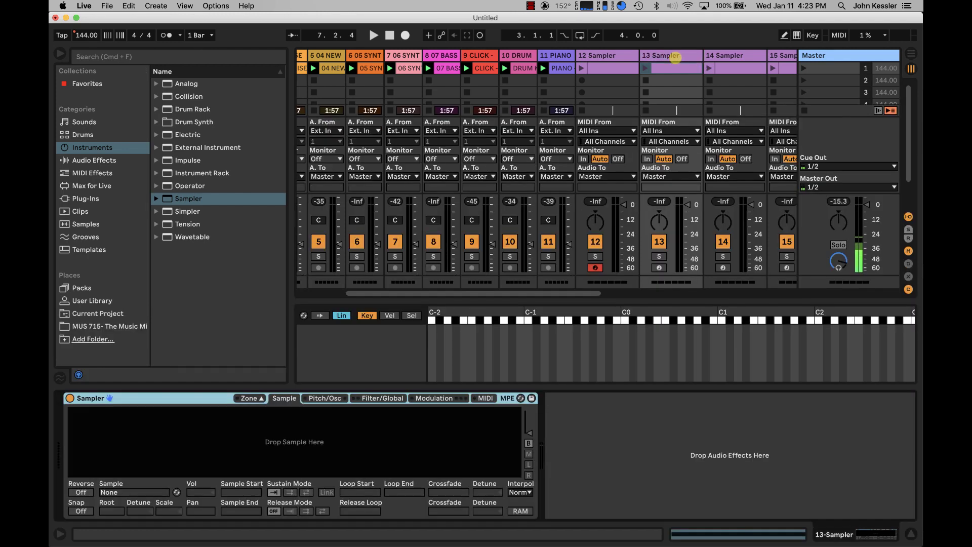
left_click(383, 398)
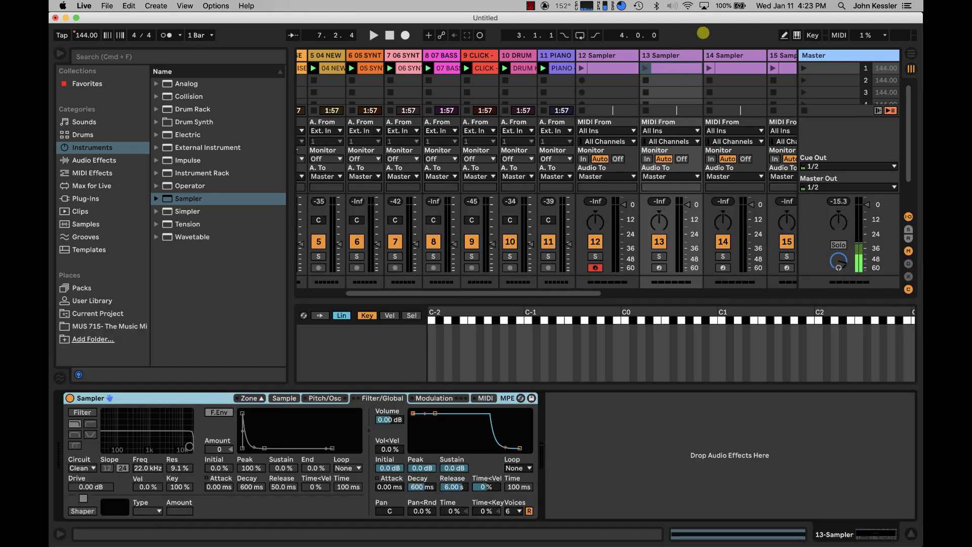
left_click(729, 55)
left_click(382, 398)
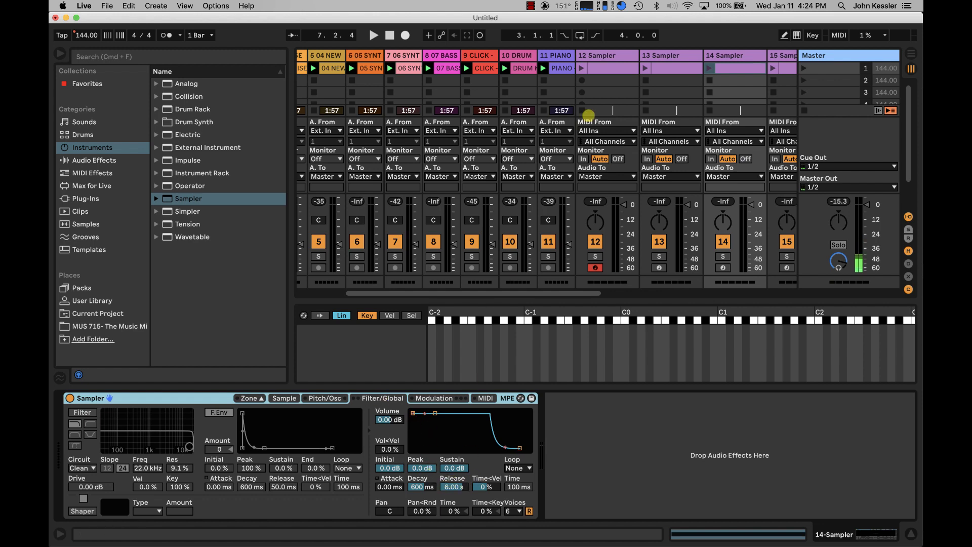
Select Sampler tracks 12–21, hide the browser and narrow the tracks to fit
left_click(612, 56)
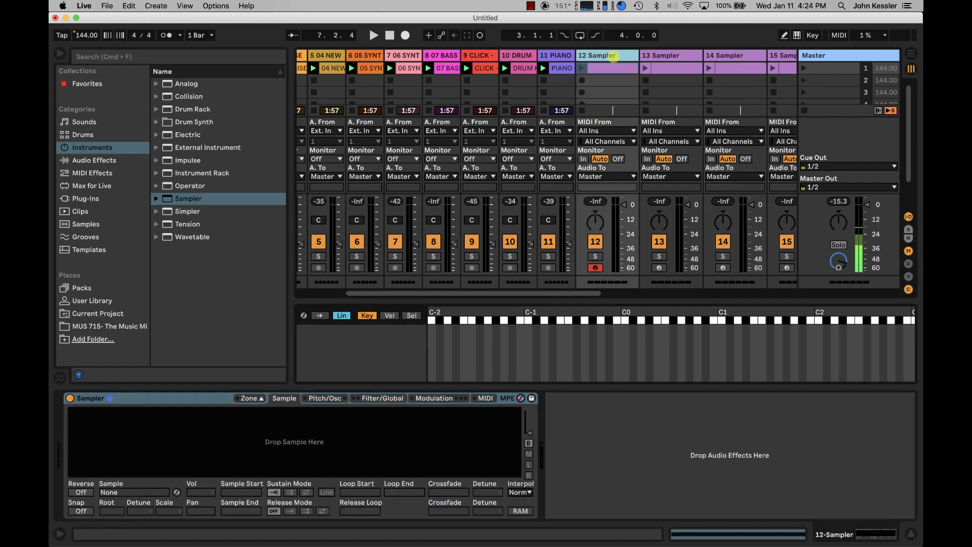
scroll(657, 53, "right", 10)
left_click(719, 53, "shift")
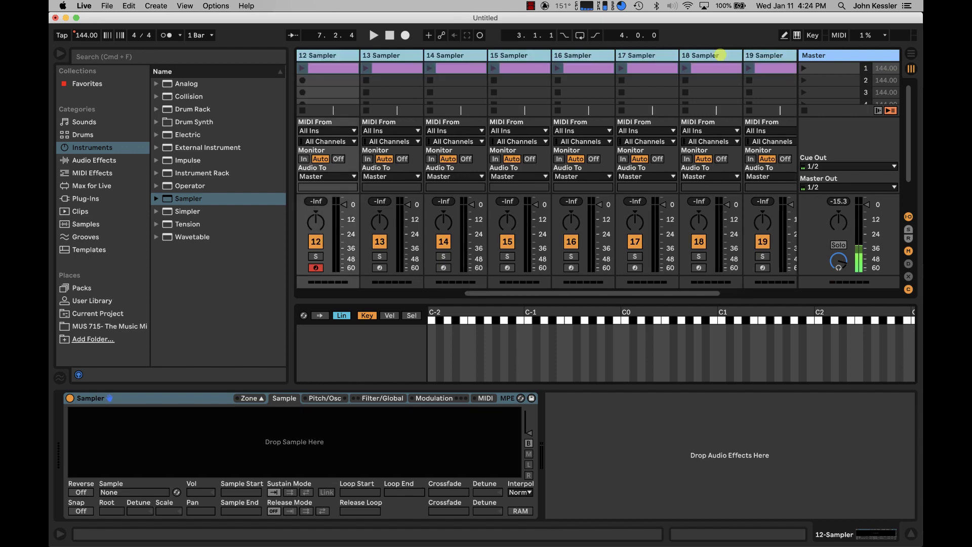
left_click(60, 54)
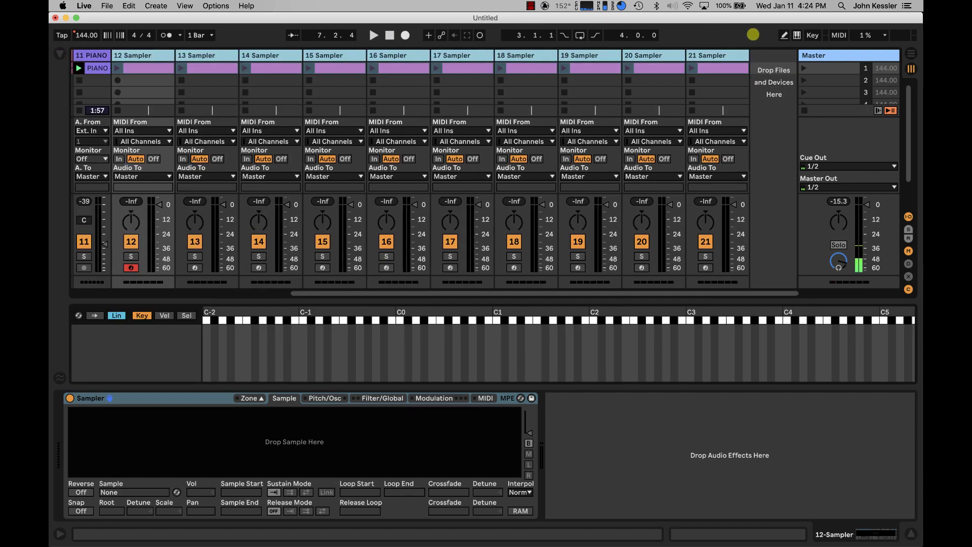
left_click_drag(745, 53, 724, 54)
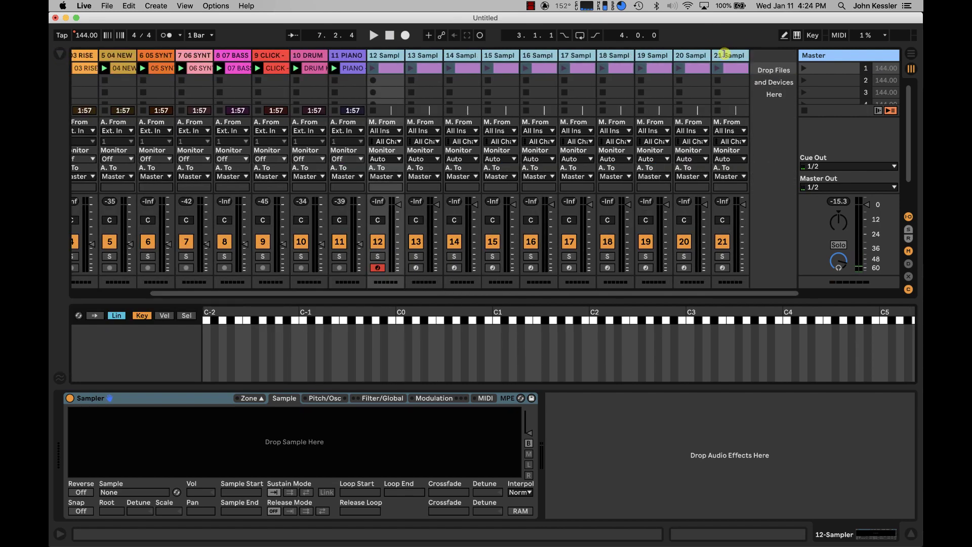
scroll(535, 100, "left", 5)
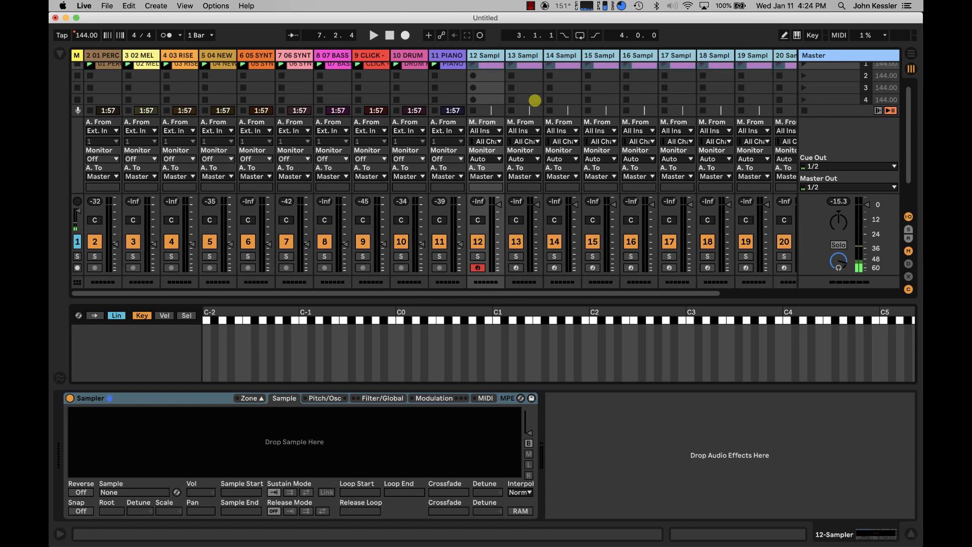
left_click(488, 56)
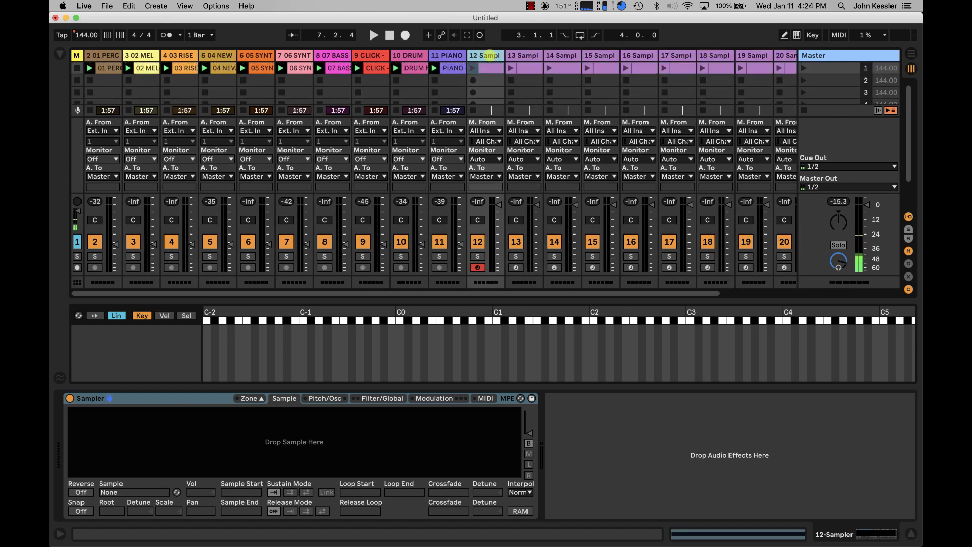
Load the 01 PERC stem into track 12's Sampler and 02 MEL into track 13's
left_click(250, 397)
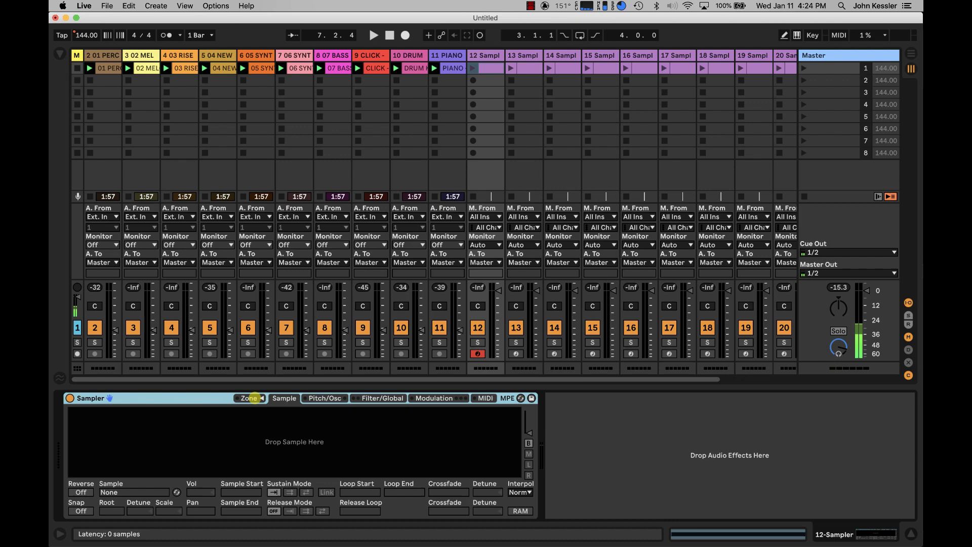
left_click(253, 398)
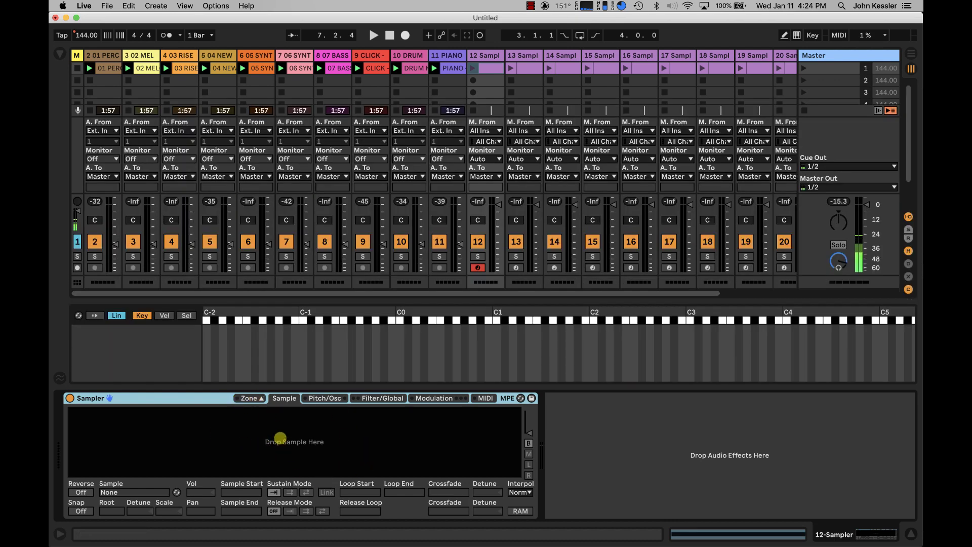
left_click(489, 57)
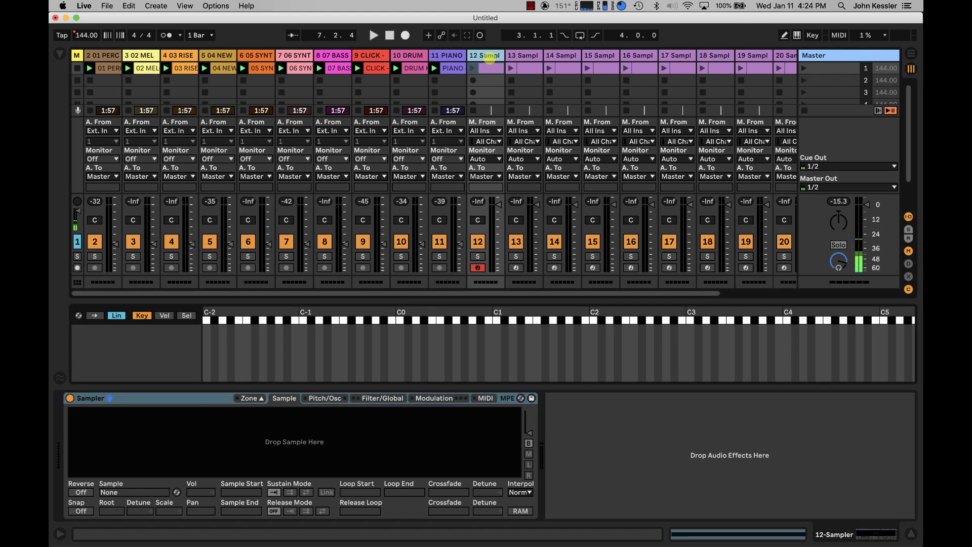
left_click_drag(110, 68, 142, 339)
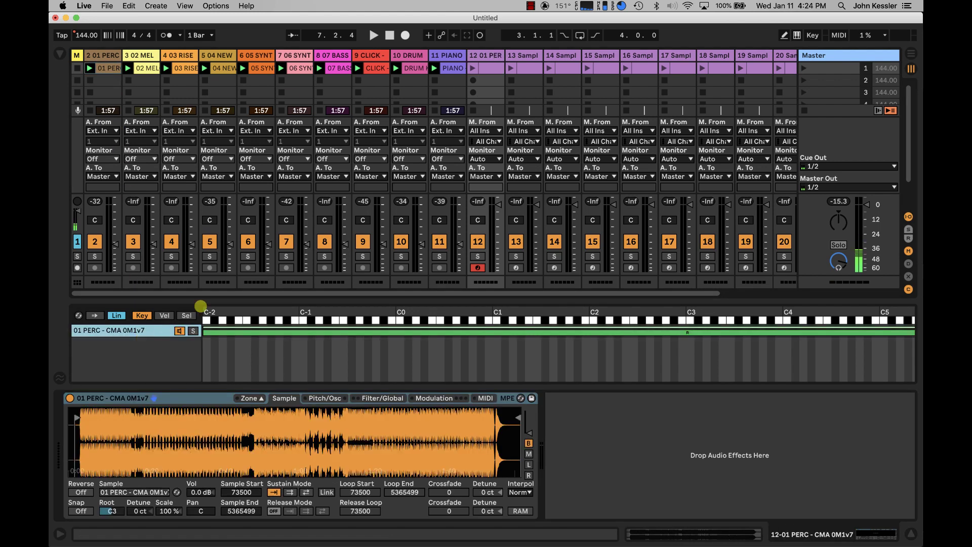
left_click(523, 56)
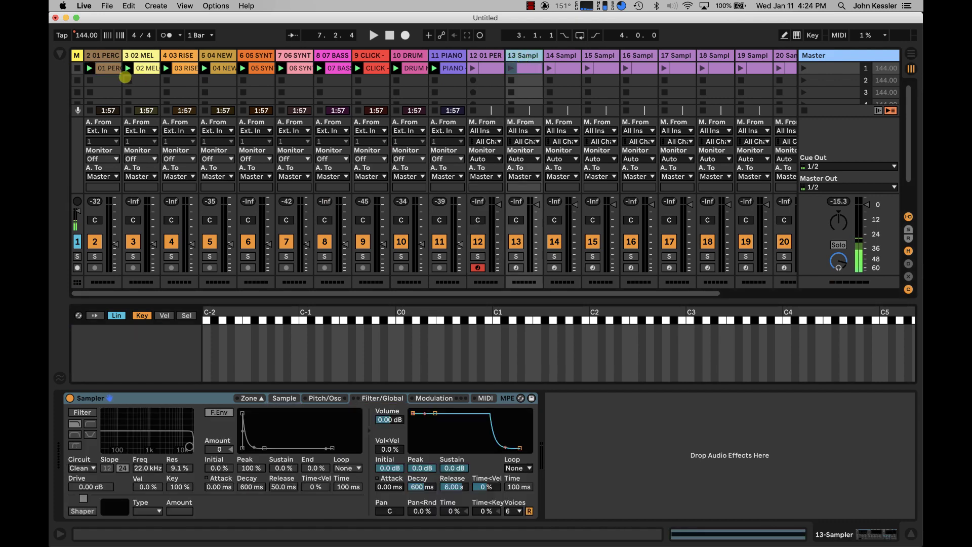
left_click_drag(134, 68, 144, 340)
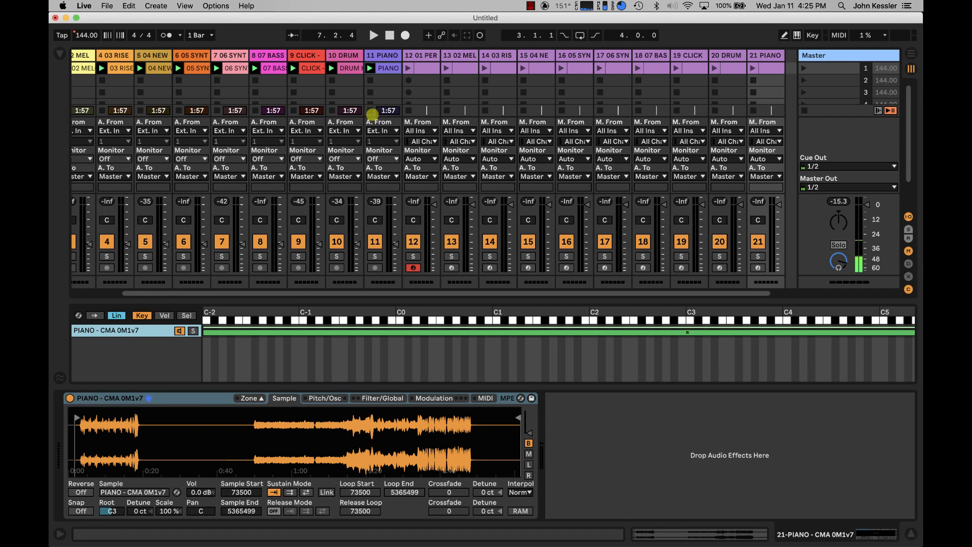
Check the stem loaded on each Sampler track from 12 through 21 (PIANO)
left_click(429, 55)
left_click(461, 55)
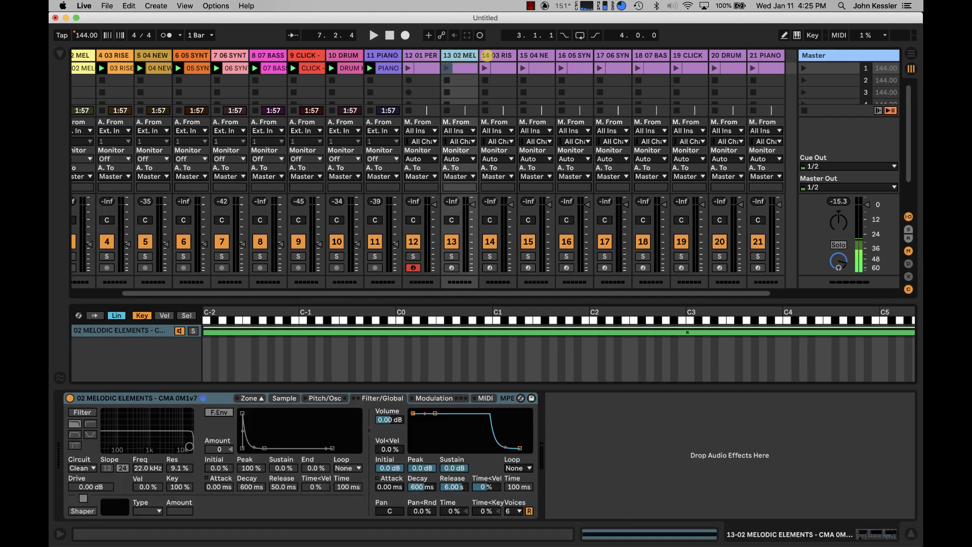
left_click(491, 55)
left_click(532, 55)
left_click(572, 55)
left_click(610, 55)
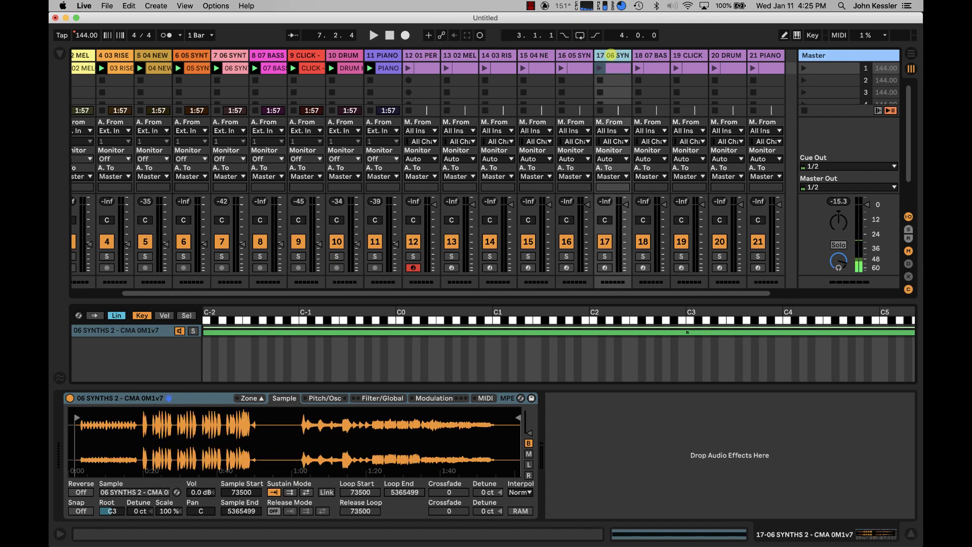
left_click(648, 55)
left_click(687, 55)
left_click(726, 56)
left_click(762, 55)
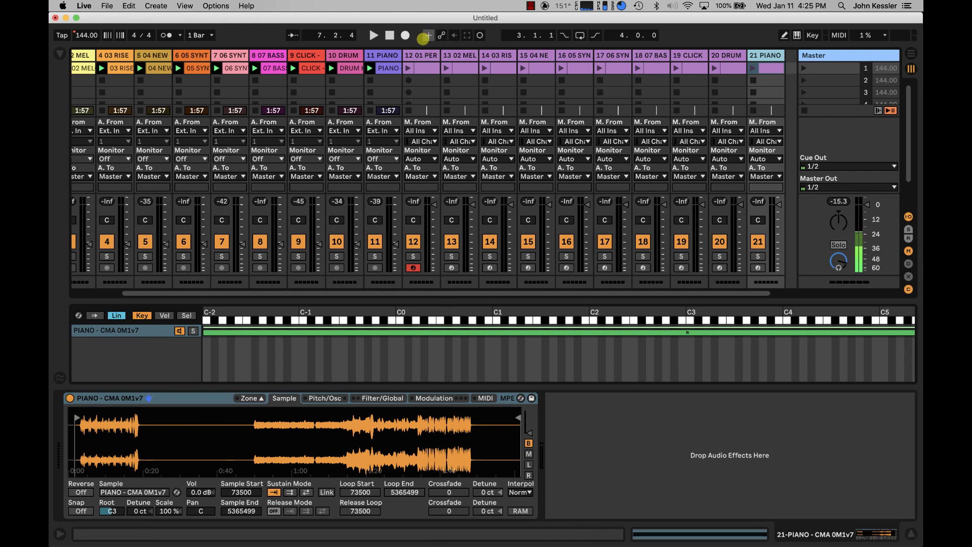
Narrow the 01 PERC key zone to C-2 with root C-2, then shrink 02 MELODIC ELEMENTS' zone
left_click(420, 56)
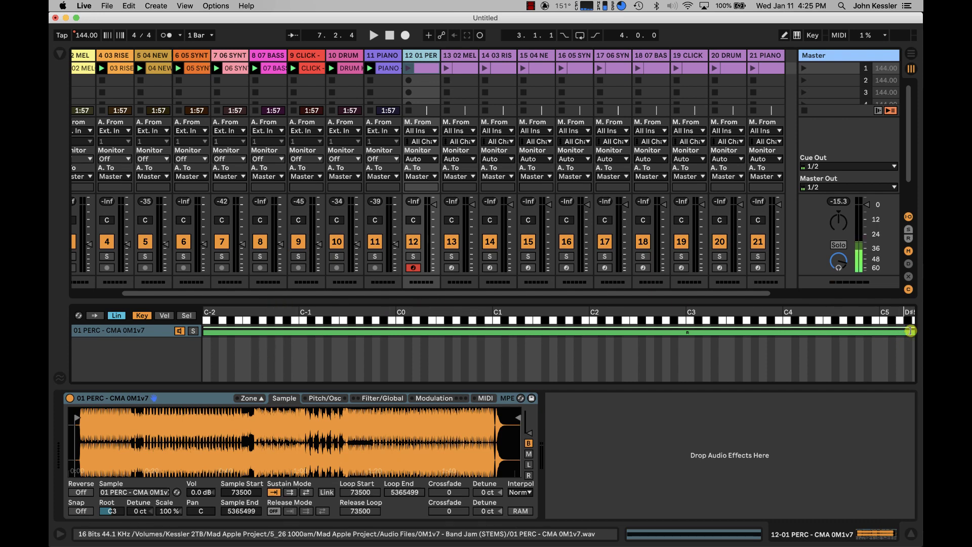
left_click_drag(899, 340, 165, 252)
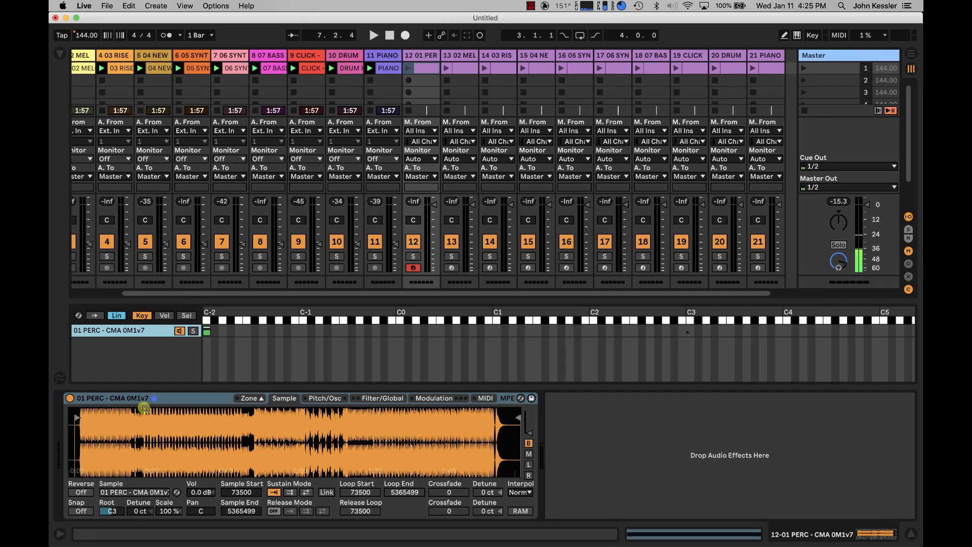
left_click(111, 510)
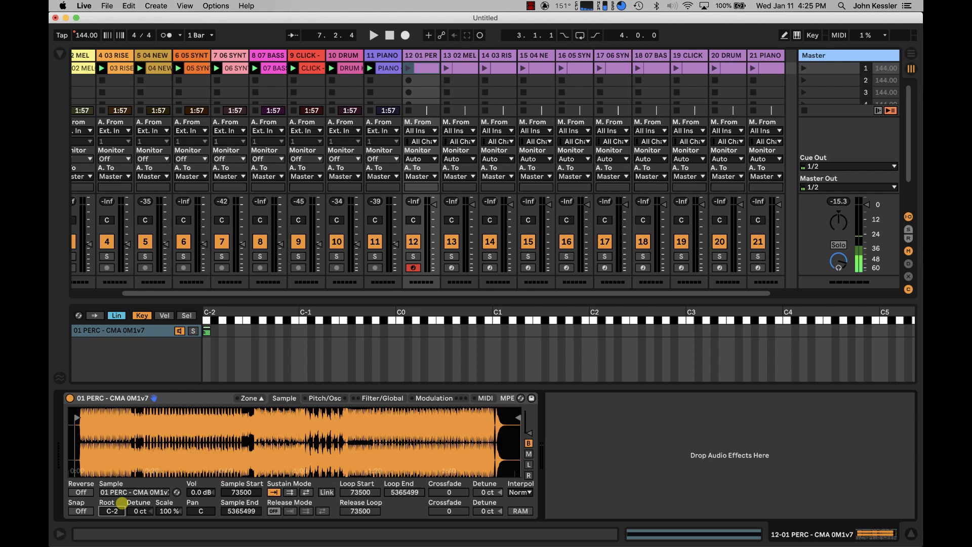
left_click(467, 55)
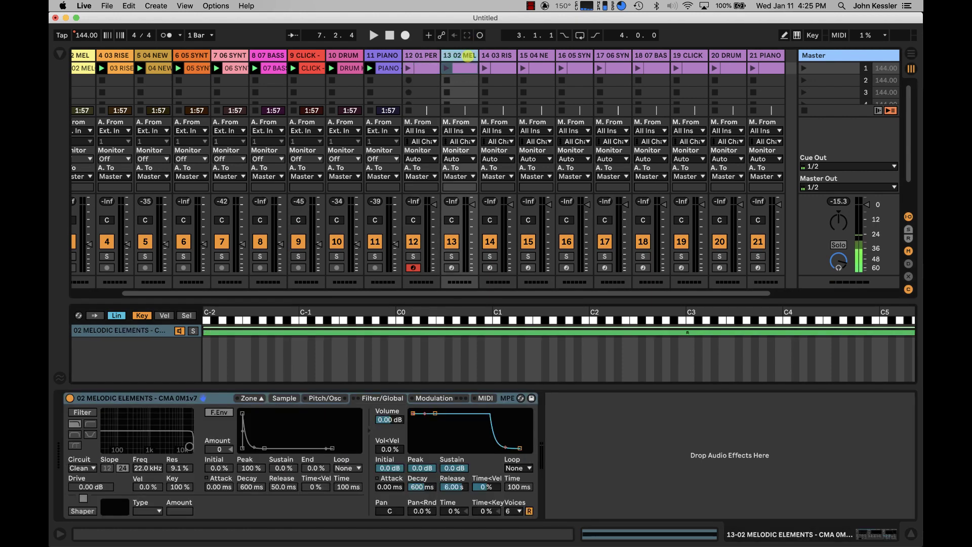
left_click_drag(909, 325, 310, 288)
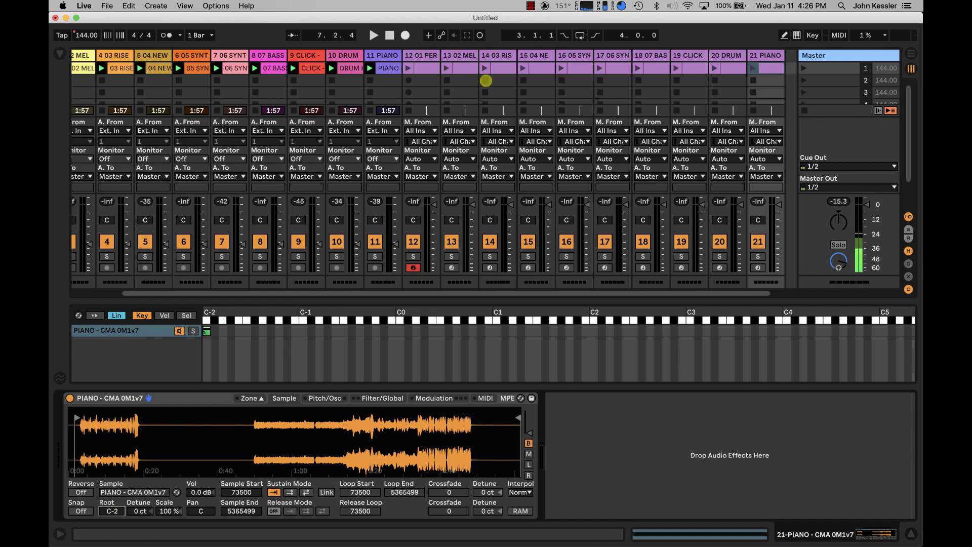
Narrow the 02 MELODIC ELEMENTS and 05 SYNTHS 1 02 Sampler key zones to C-2
left_click(420, 55)
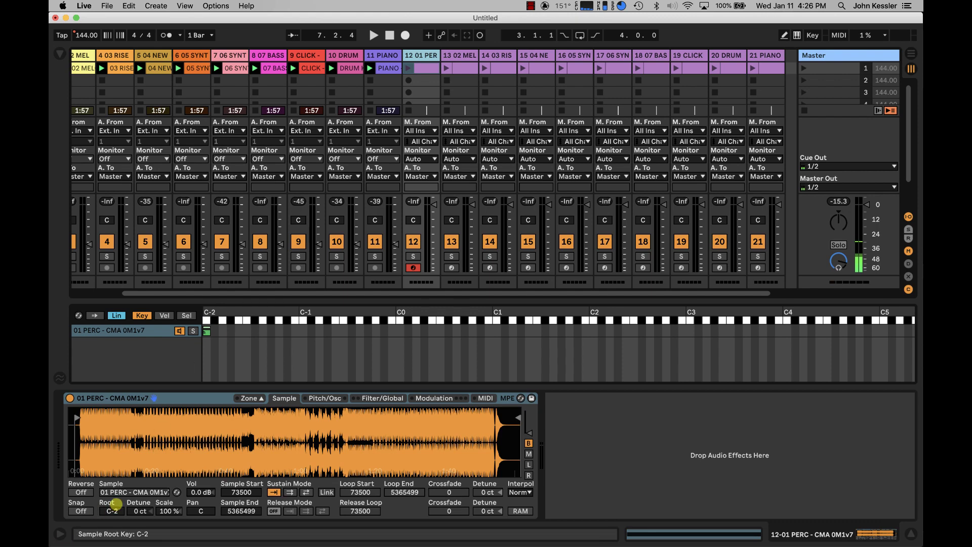
left_click(458, 54)
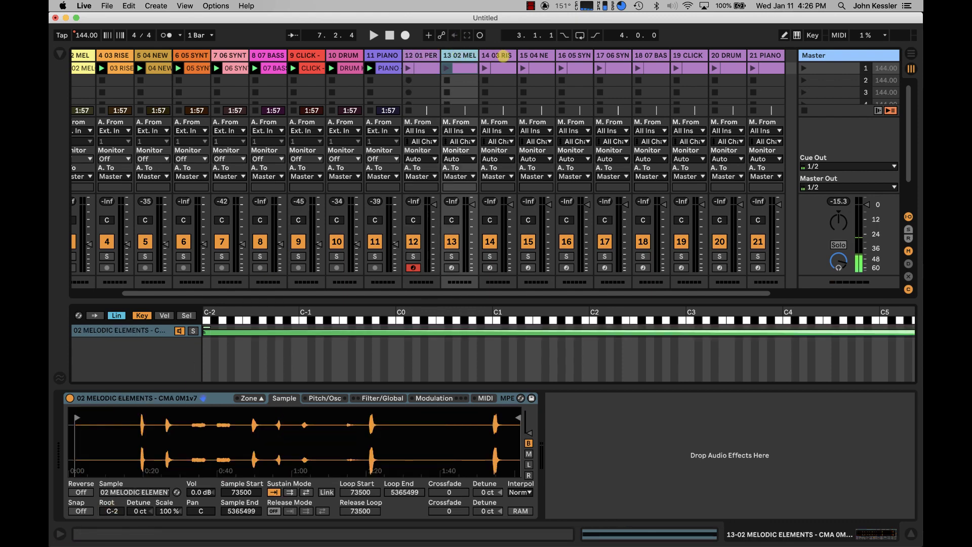
left_click_drag(911, 332, 105, 280)
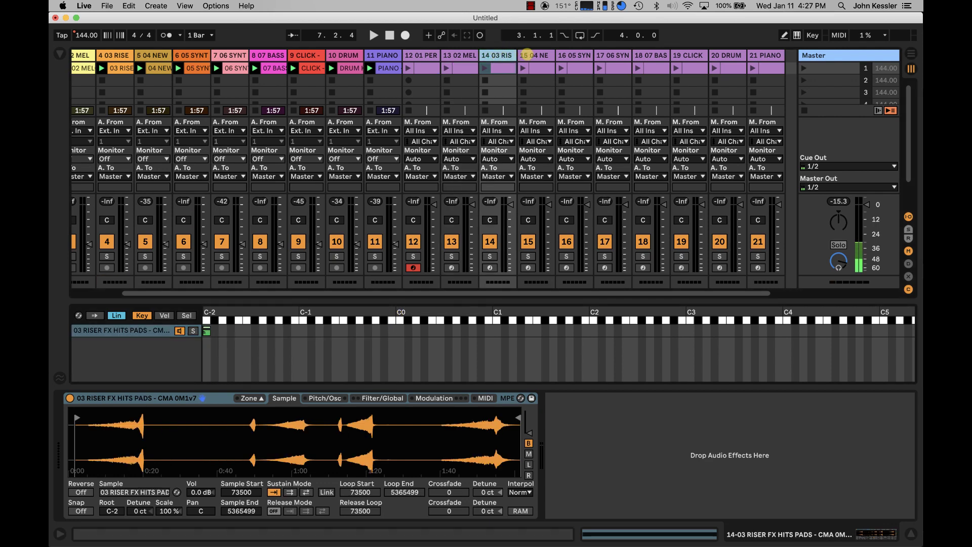
left_click(531, 55)
left_click(585, 55)
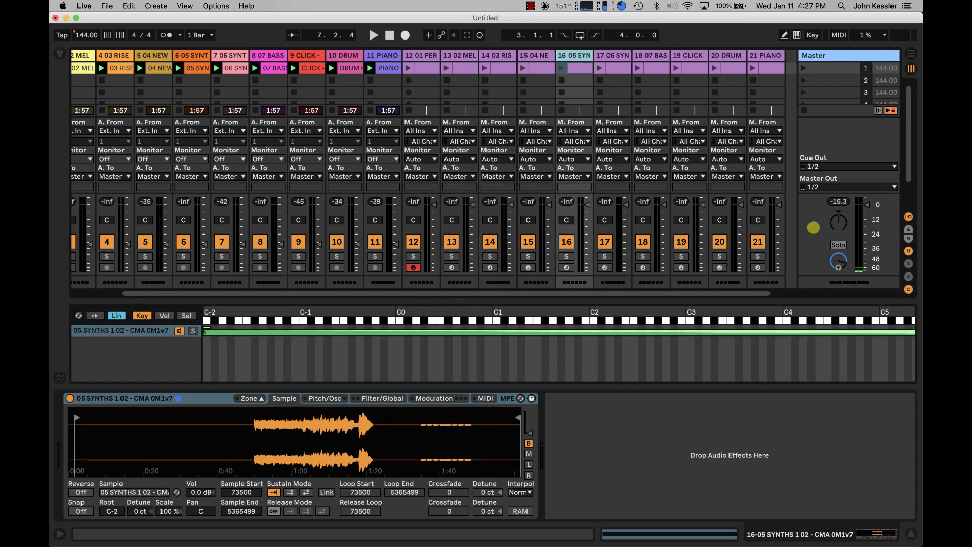
left_click_drag(913, 333, 191, 287)
Go through the 06 SYNTHS 2, 07 BASS, CLICK, drum and PIANO Samplers on tracks 17–21
left_click(614, 55)
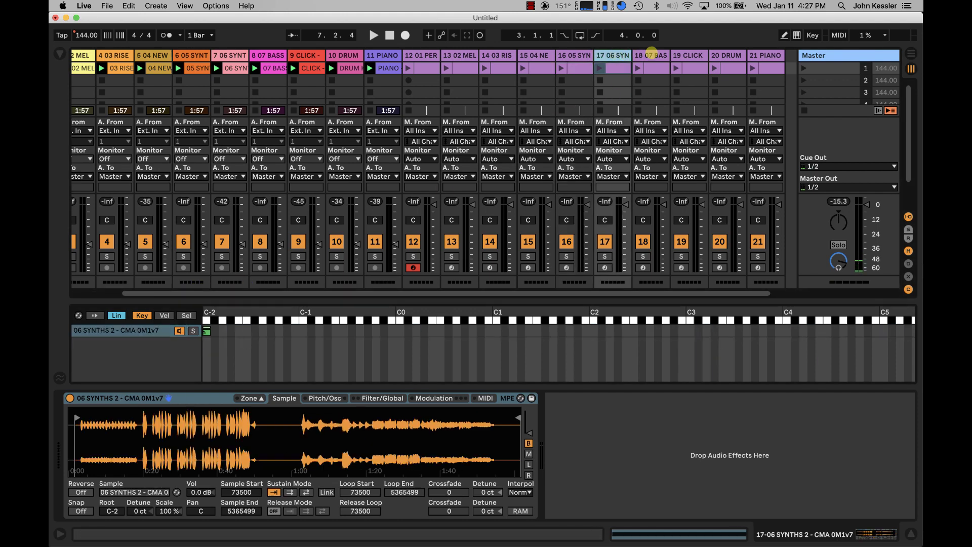
left_click(653, 54)
left_click(689, 54)
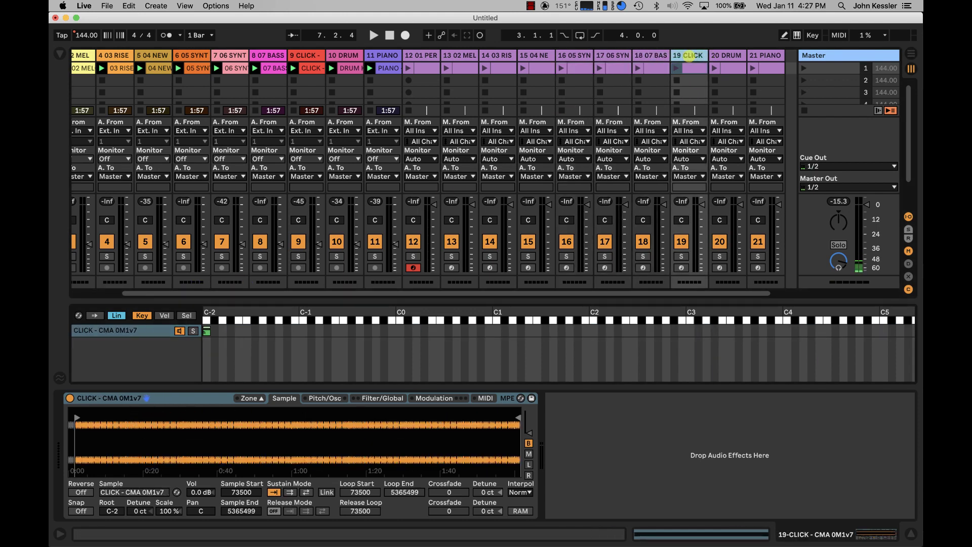
left_click(743, 56)
left_click(772, 54)
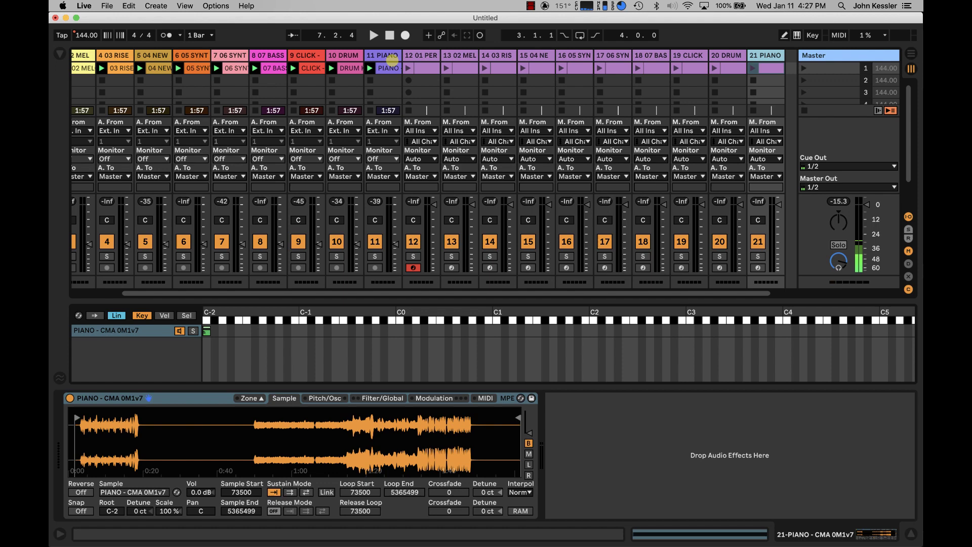
Deactivate audio tracks 2–11, launch scene 1 and lower the 01 PERC Sampler track's volume
left_click(385, 54)
scroll(243, 152, "left", 3)
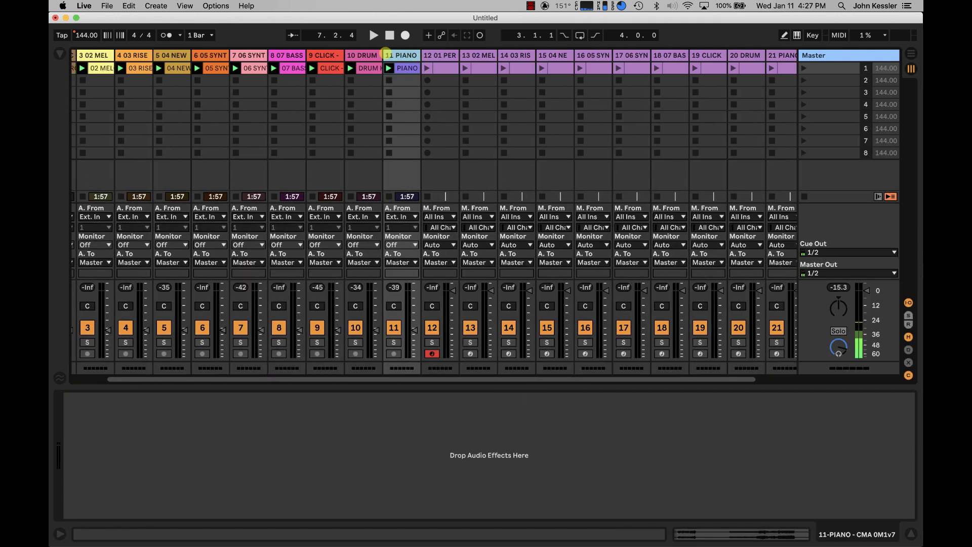
left_click(113, 54, "shift")
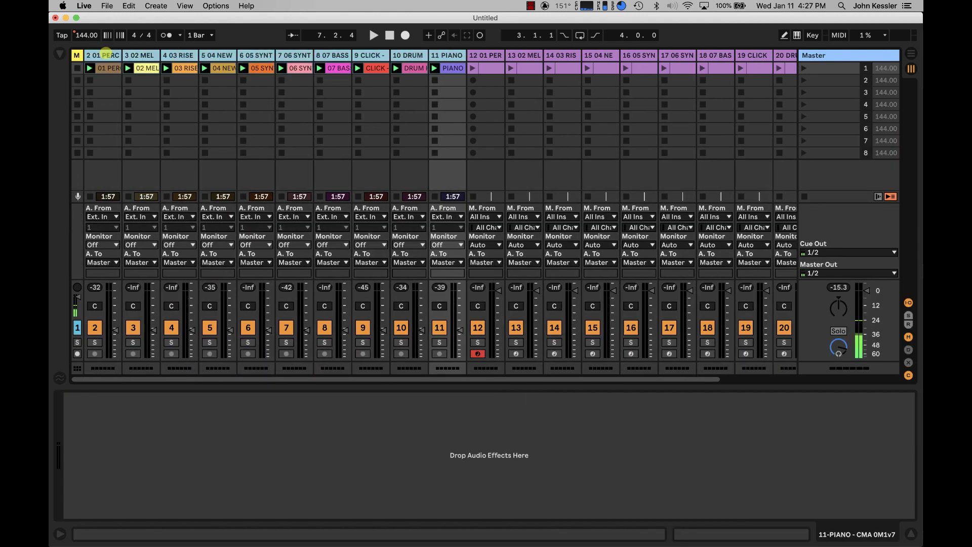
left_click(94, 328)
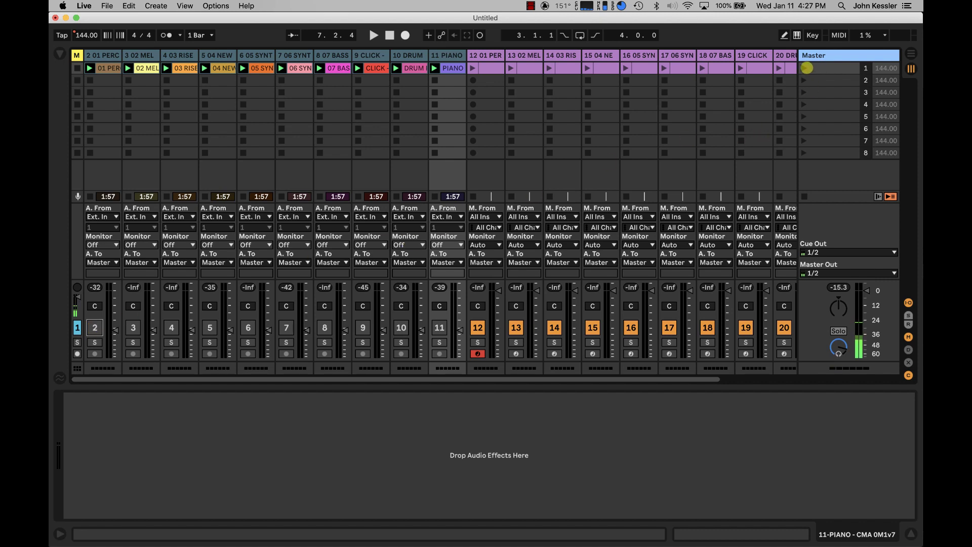
left_click(804, 67)
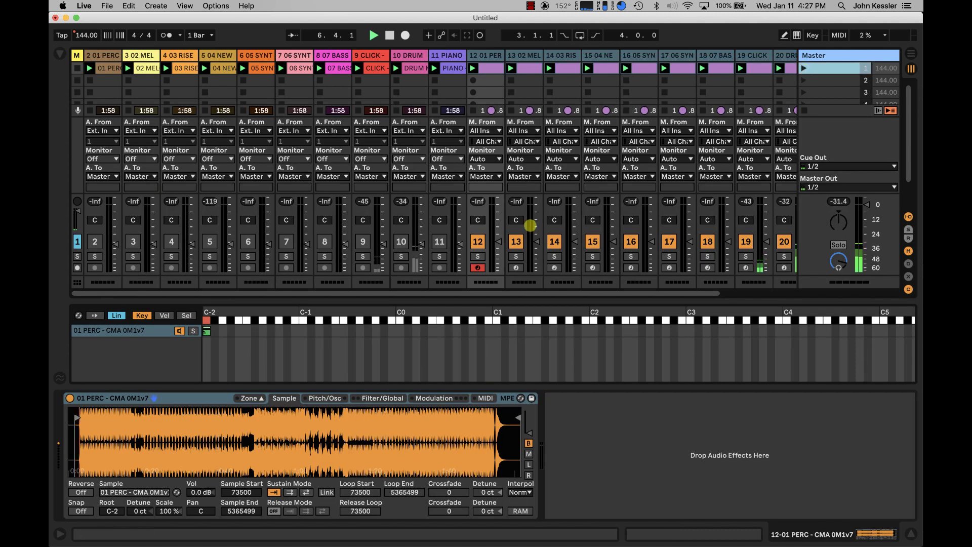
left_click_drag(501, 242, 501, 240)
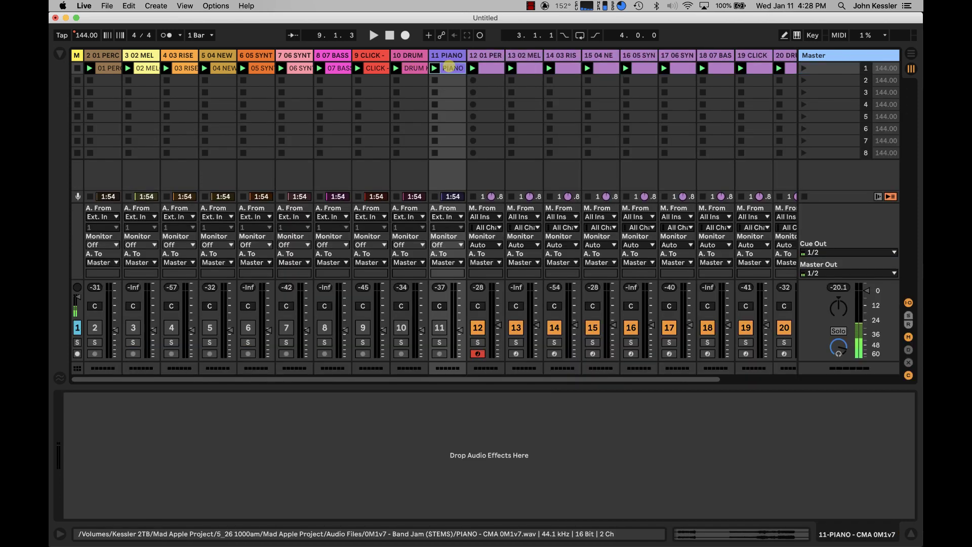
Select scene 1's audio clips from 01 PERC to 11 PIANO and delete them
left_click(448, 68)
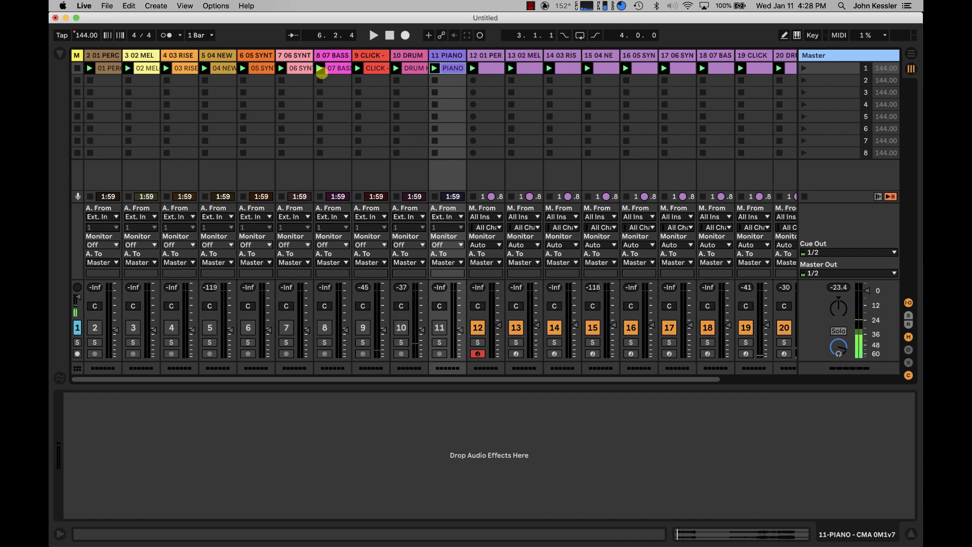
left_click(111, 68)
left_click(448, 67, "shift")
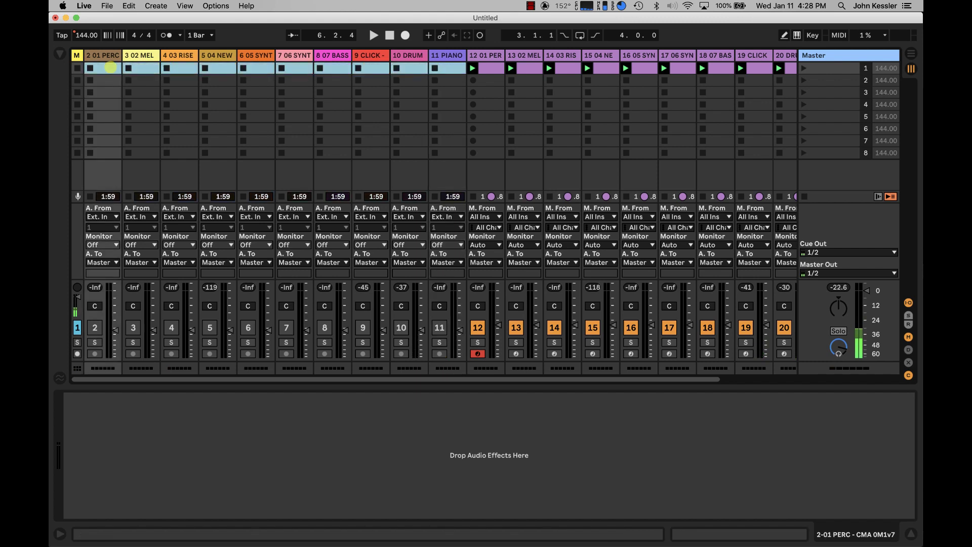
key("Delete")
scroll(540, 106, "right", 3)
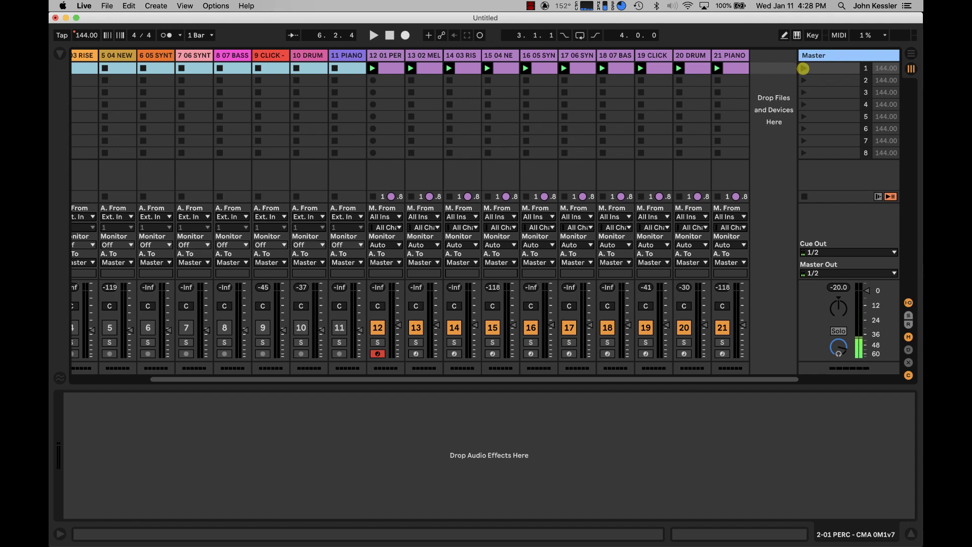
Launch scene 1, then switch playback to scene 2
left_click(803, 69)
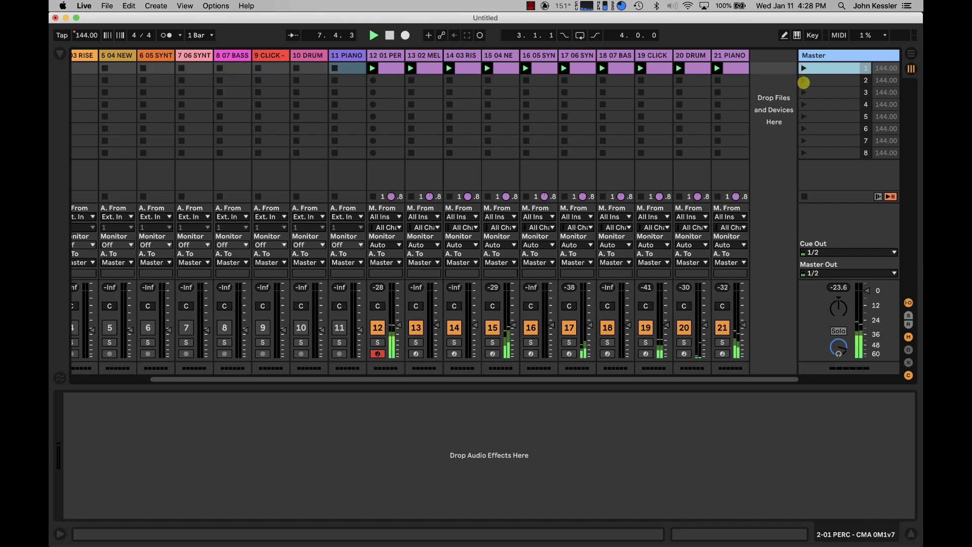
left_click(803, 81)
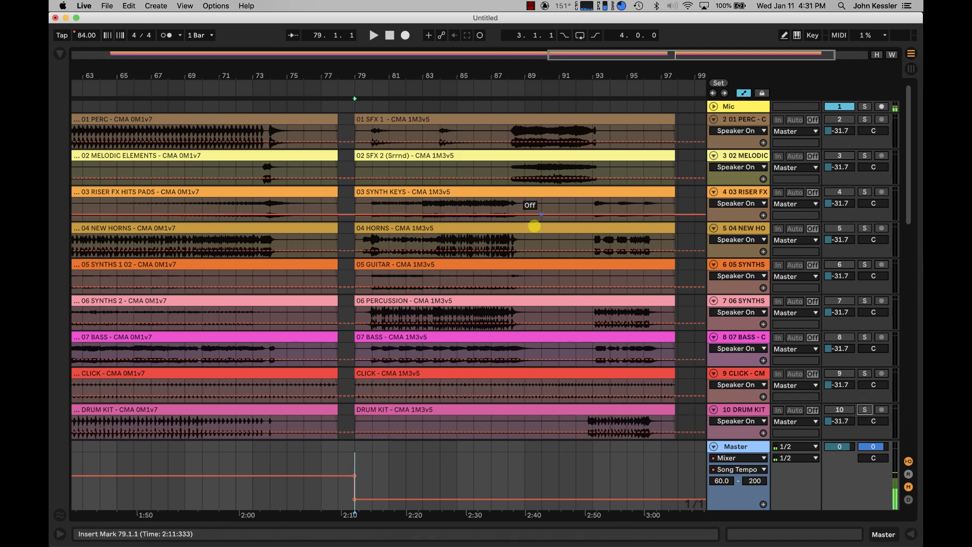
Zoom the arrangement to bar 79 and audition the second song from there
scroll(535, 226, "left", 1)
scroll(535, 227, "left", 2)
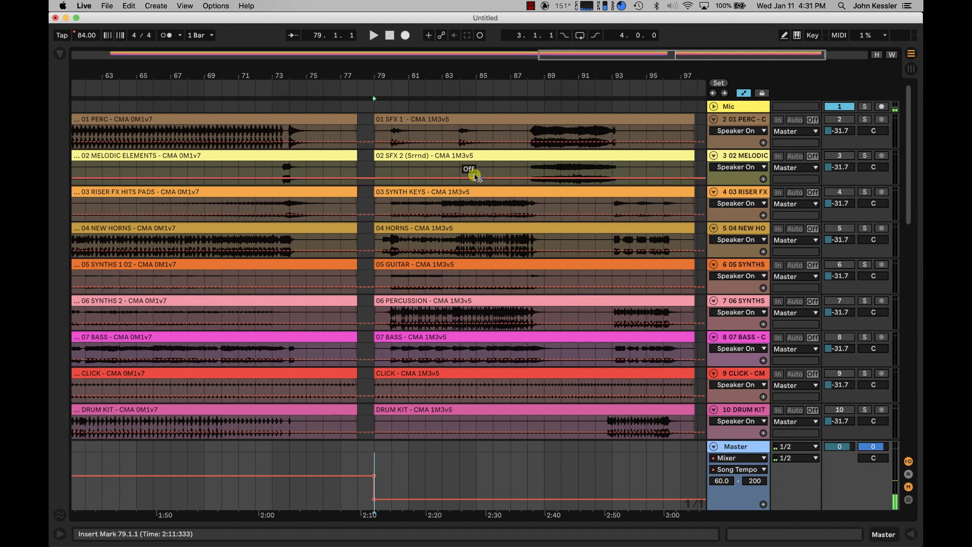
left_click(380, 498)
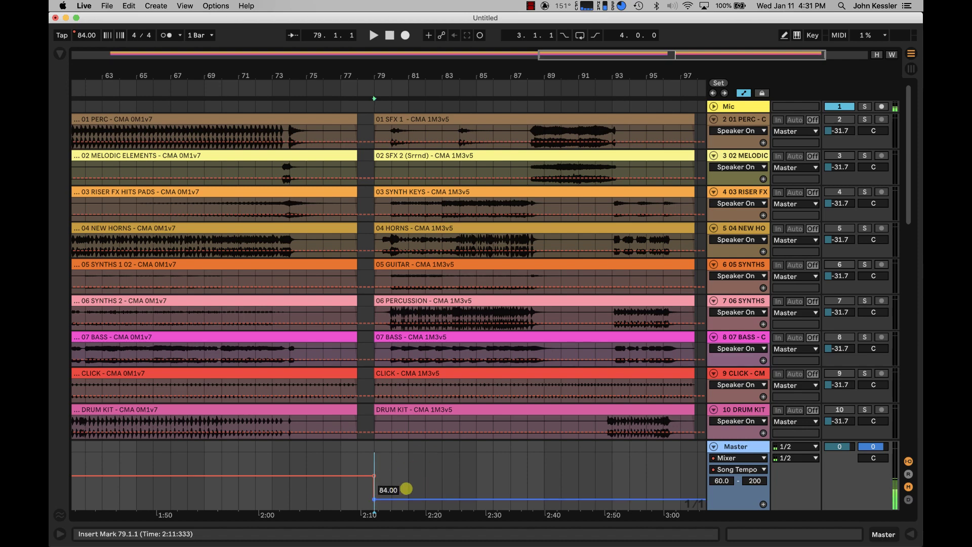
left_click_drag(382, 75, 379, 76)
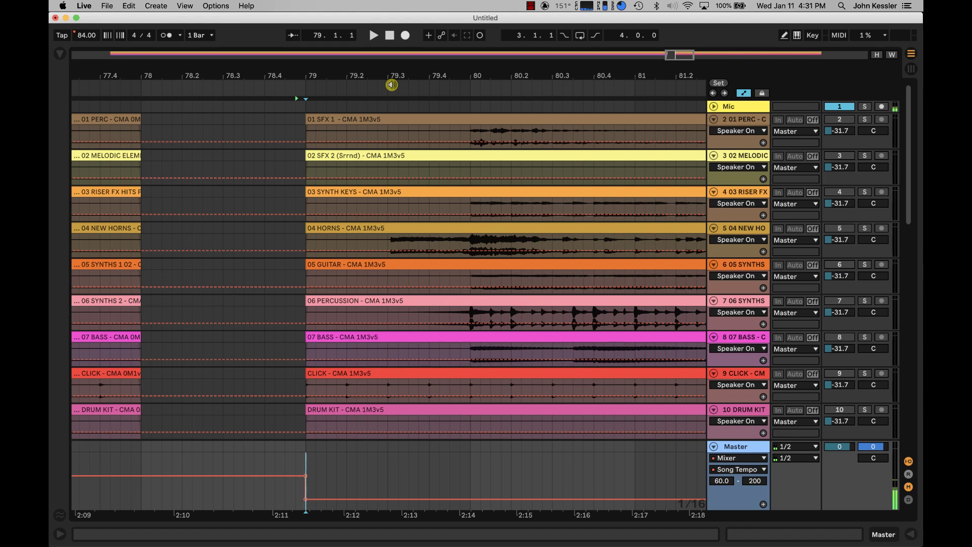
left_click(391, 85)
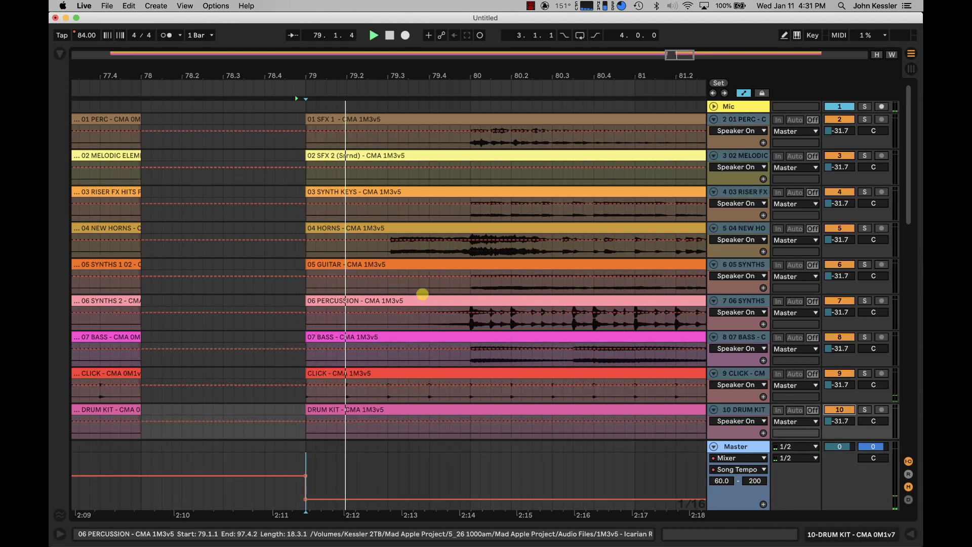
left_click(380, 363)
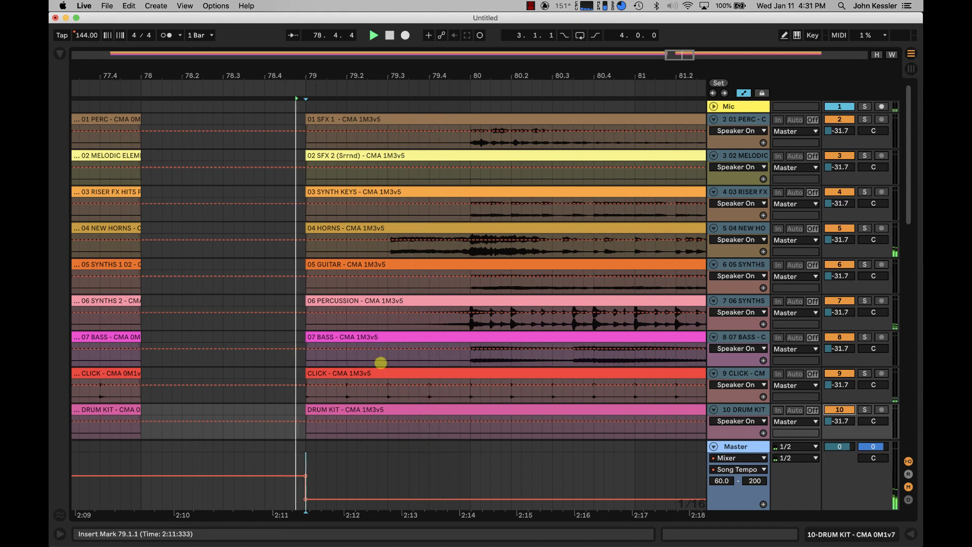
left_click(390, 375)
key("space")
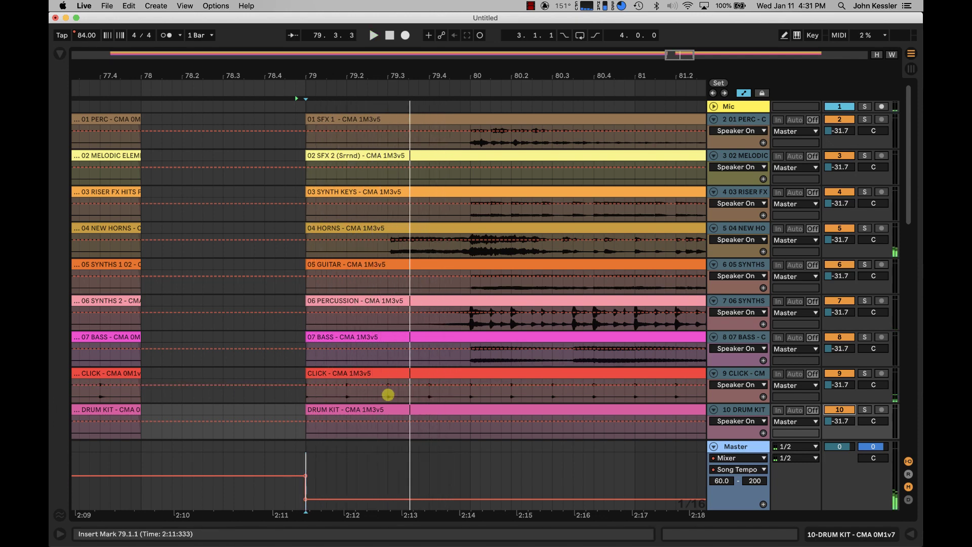
Select every second-song clip and split all tracks at 79.2 with Cmd+E
left_click(384, 408)
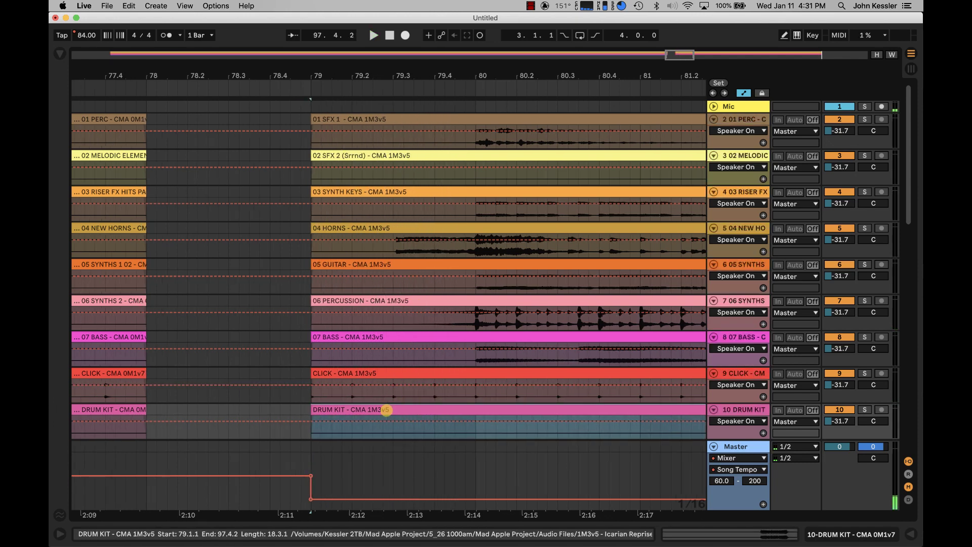
left_click(406, 118, "shift")
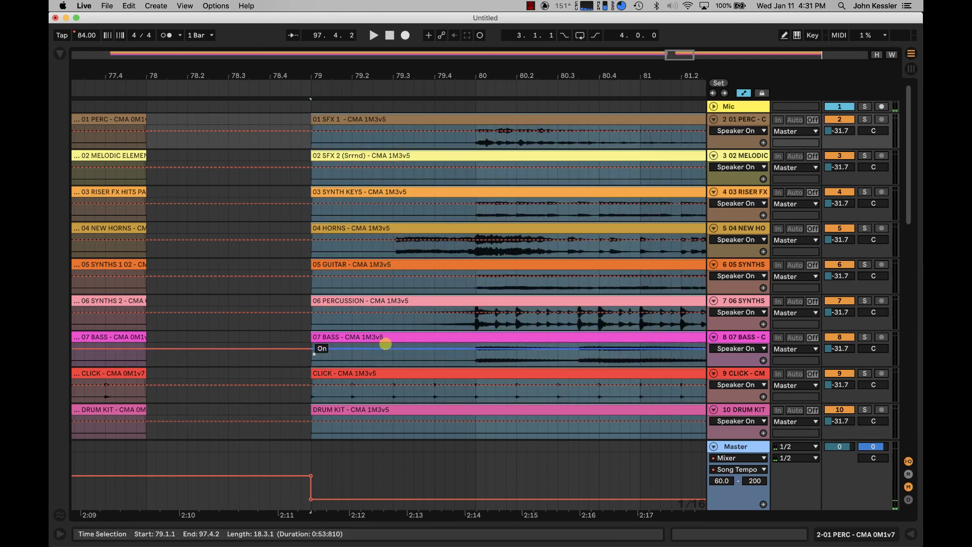
scroll(395, 395, "down", 5)
scroll(389, 397, "up", 5)
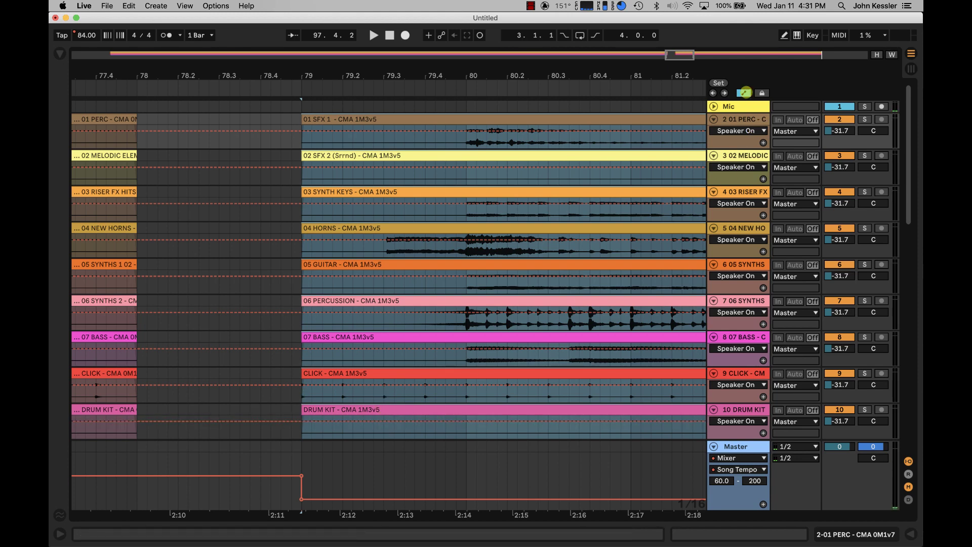
left_click(744, 92)
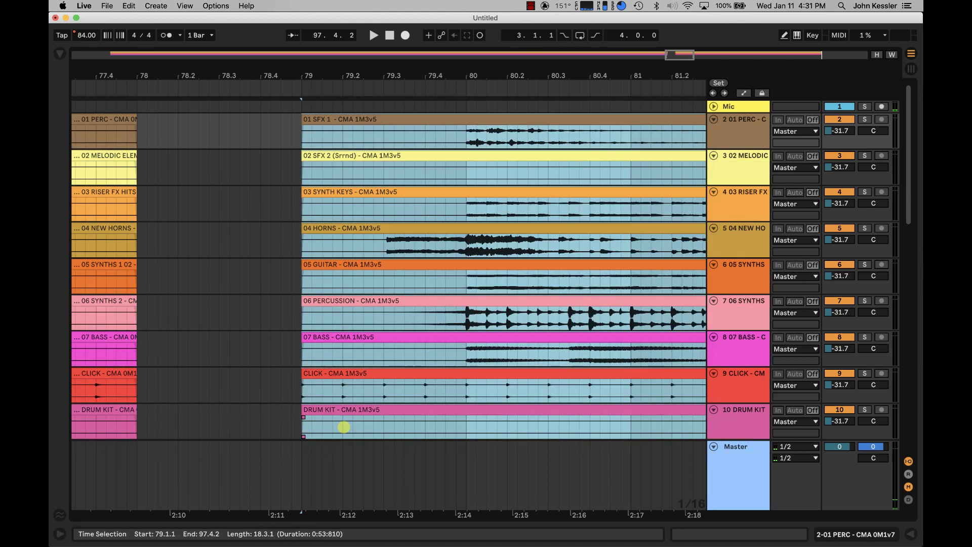
left_click(343, 427, "shift")
key("super+e")
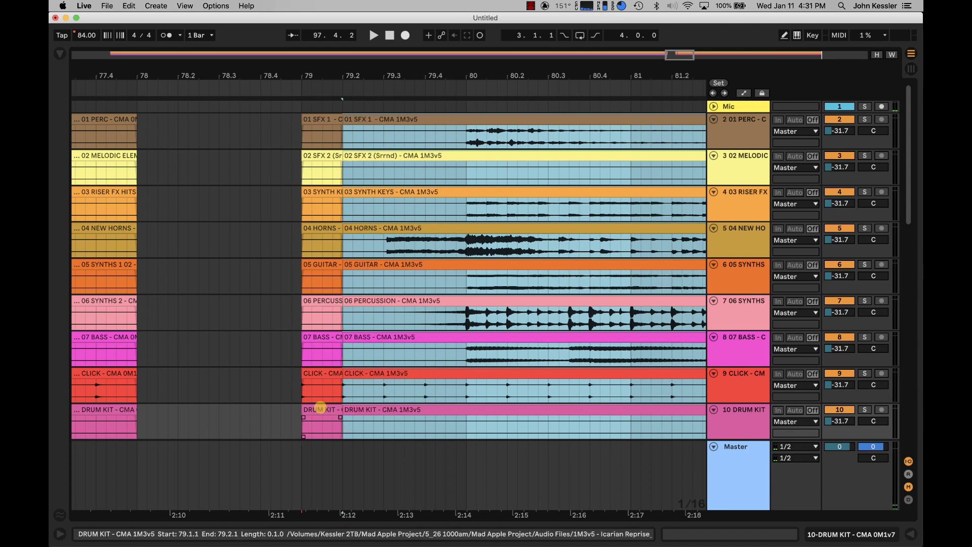
Delete the 79–79.2 first-beat slices and select the trimmed clips from 79.2 onward
left_click(319, 408)
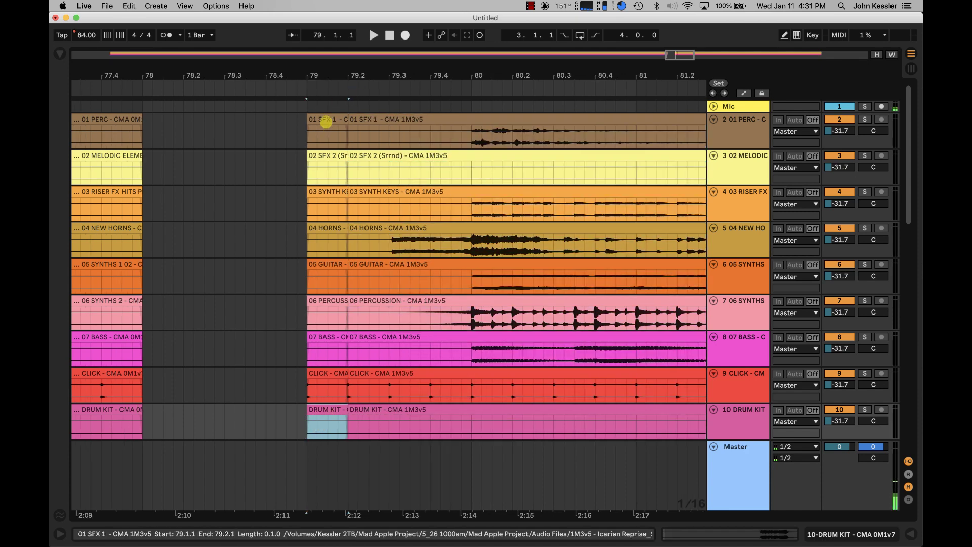
left_click(326, 120, "shift")
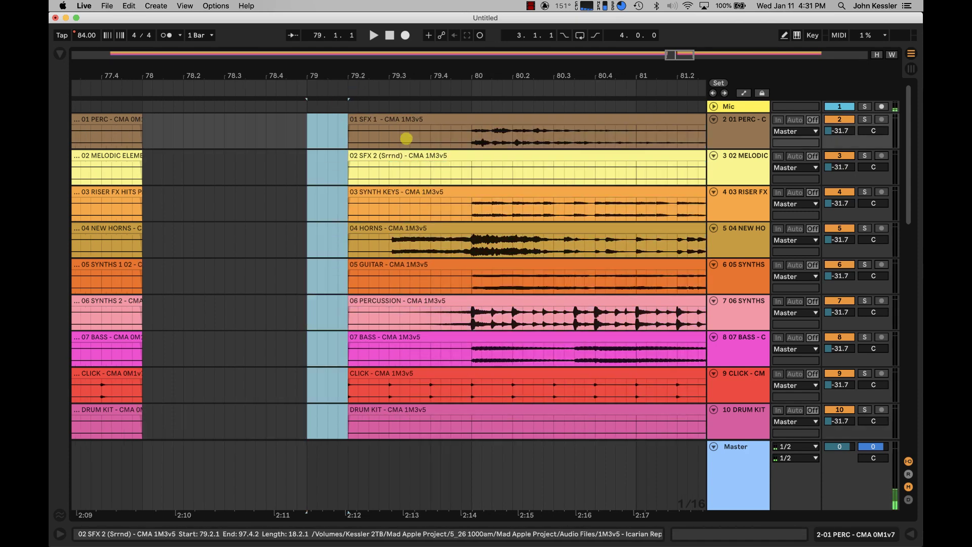
key("Delete")
left_click(406, 118)
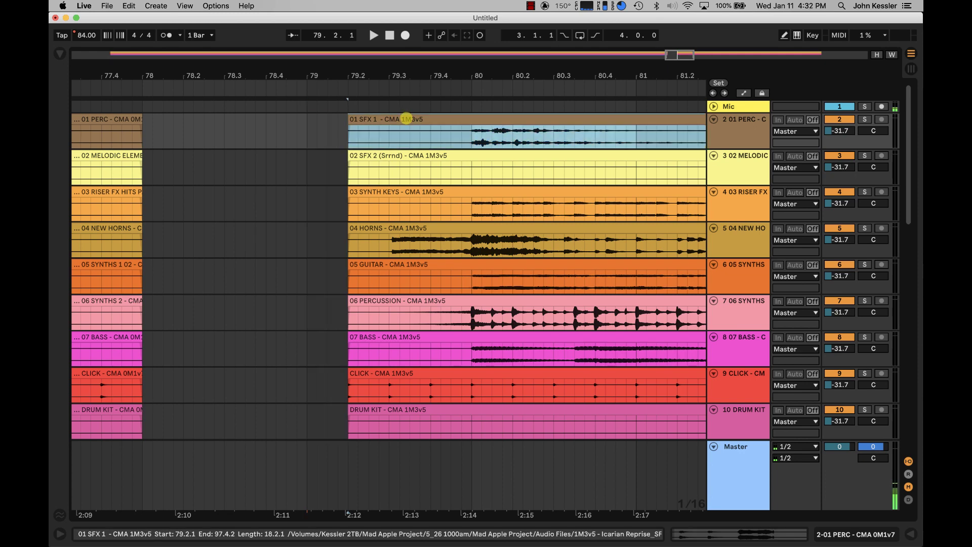
left_click(428, 407, "shift")
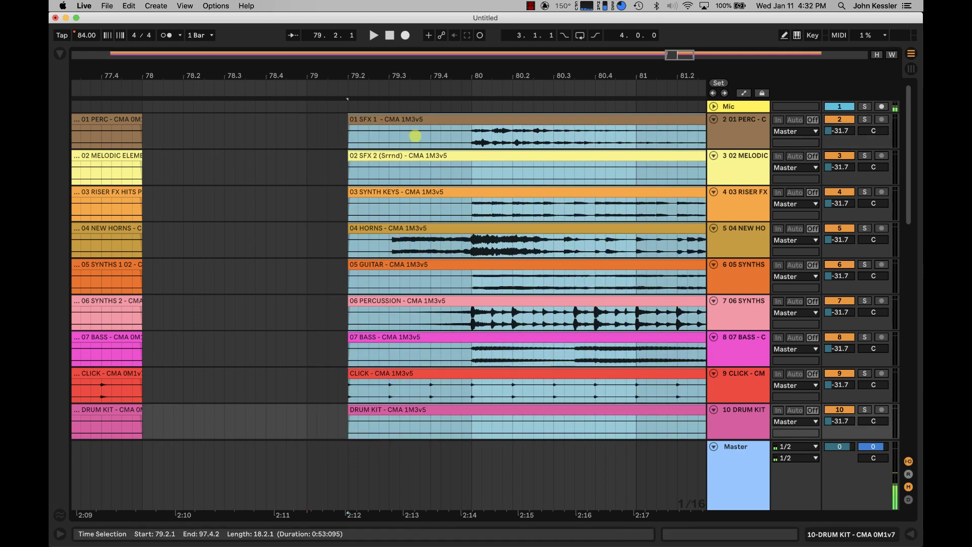
Drop the trimmed clips into scene 2 of tracks 2–10 and review the DRUM KIT and CLICK clips
key("Tab")
left_click_drag(418, 120, 109, 82)
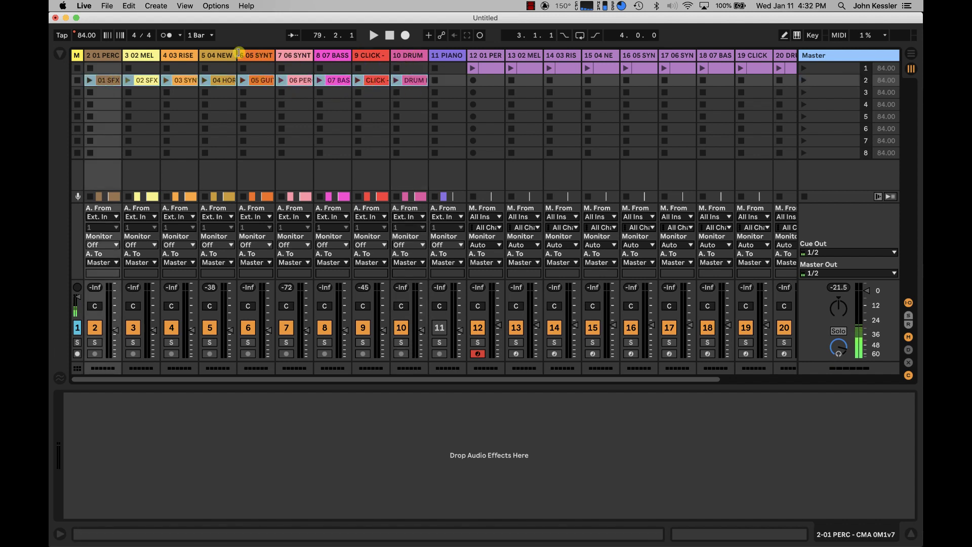
left_click(411, 70)
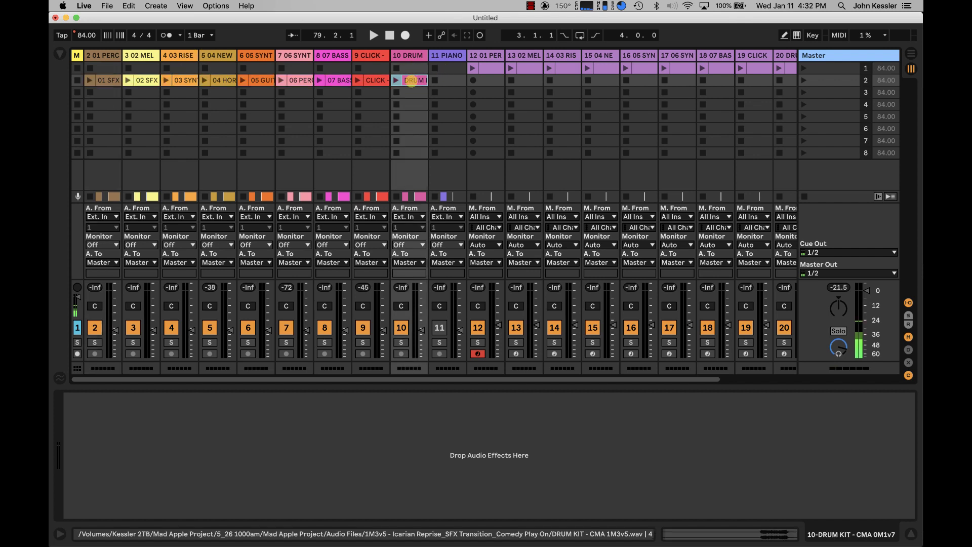
left_click(377, 81)
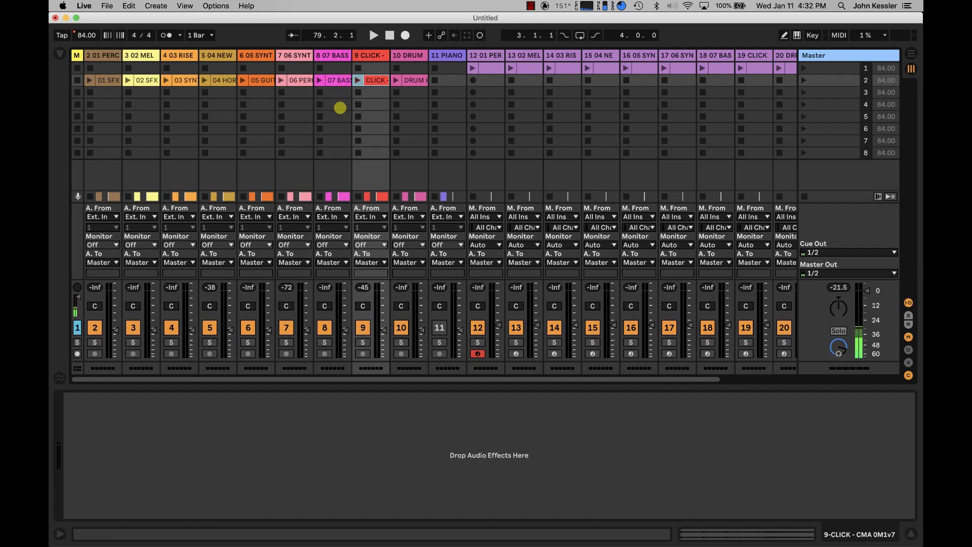
scroll(341, 108, "right", 2)
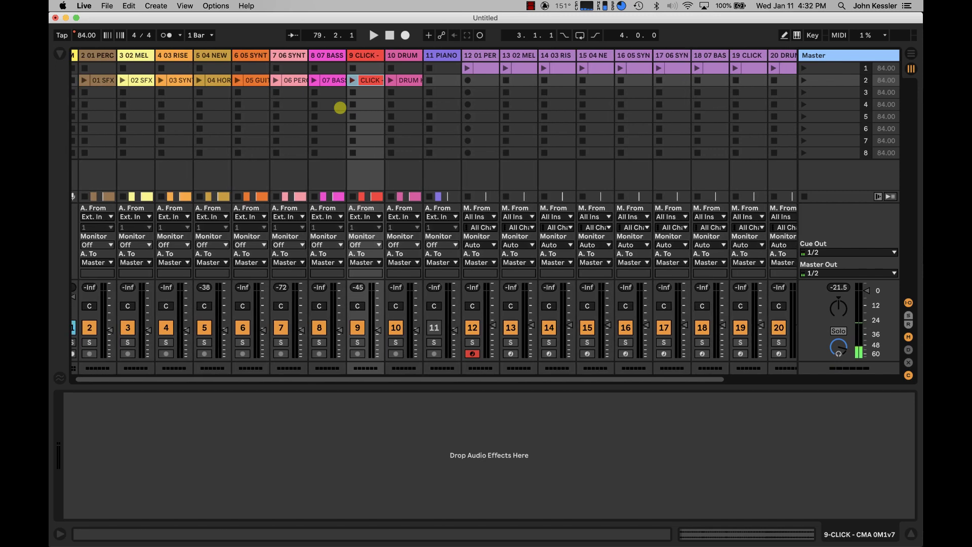
scroll(340, 108, "left", 2)
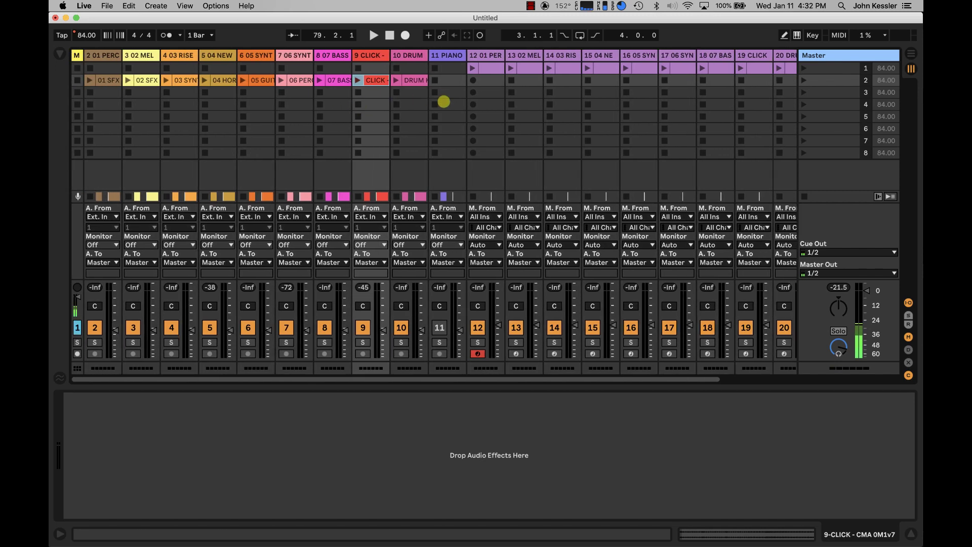
scroll(484, 95, "right", 10)
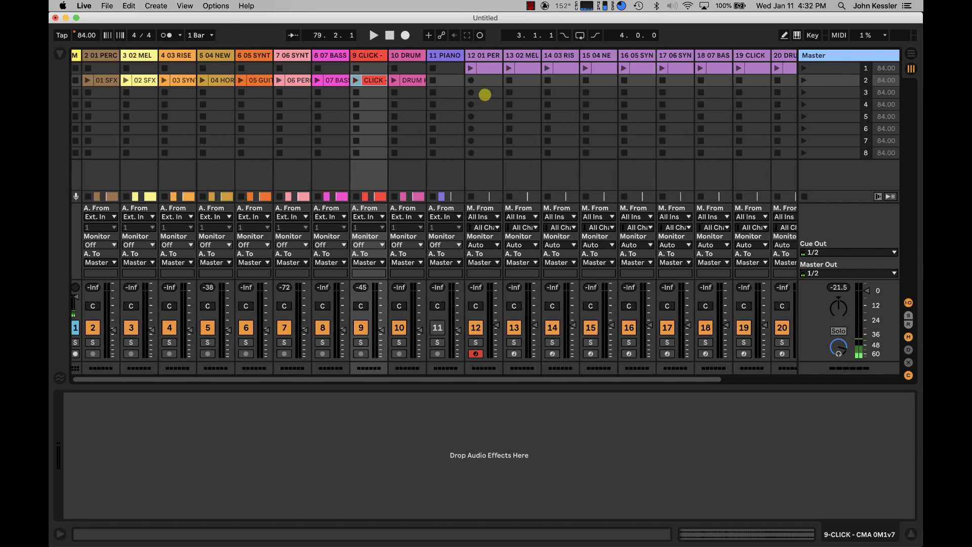
scroll(485, 94, "left", 10)
scroll(485, 95, "right", 10)
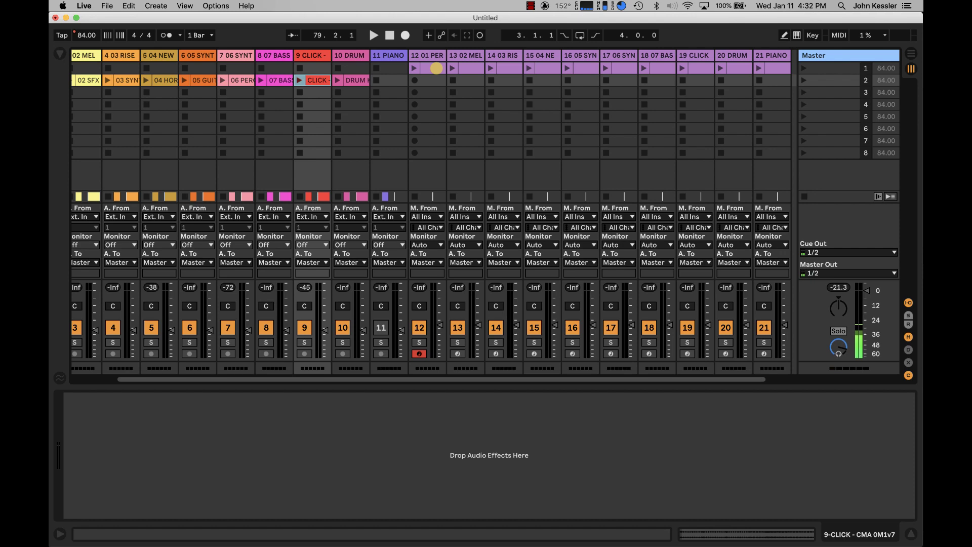
Copy track 12's 01 PERC MIDI clip into scene 2 and colour the copy cyan
double_click(436, 68)
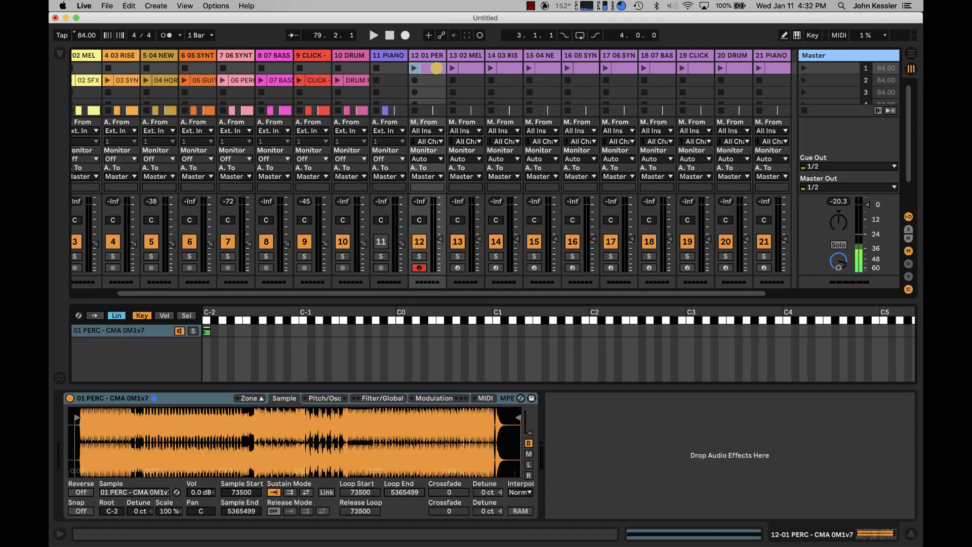
double_click(434, 68)
left_click_drag(432, 68, 431, 80)
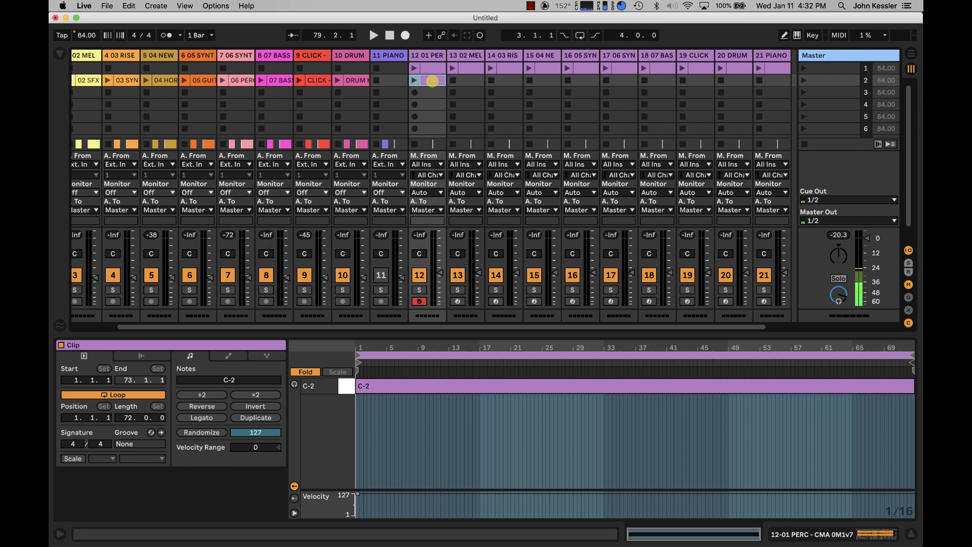
right_click(136, 344)
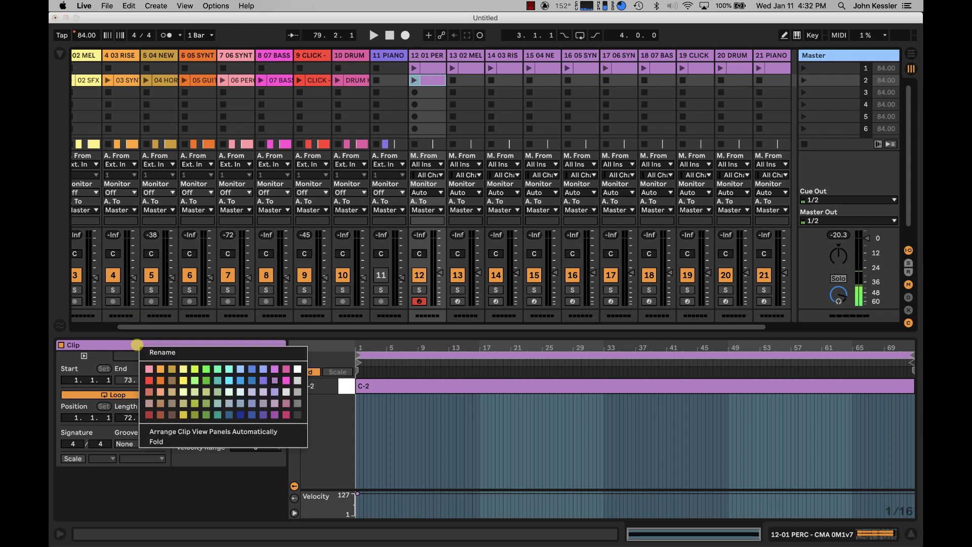
left_click(228, 379)
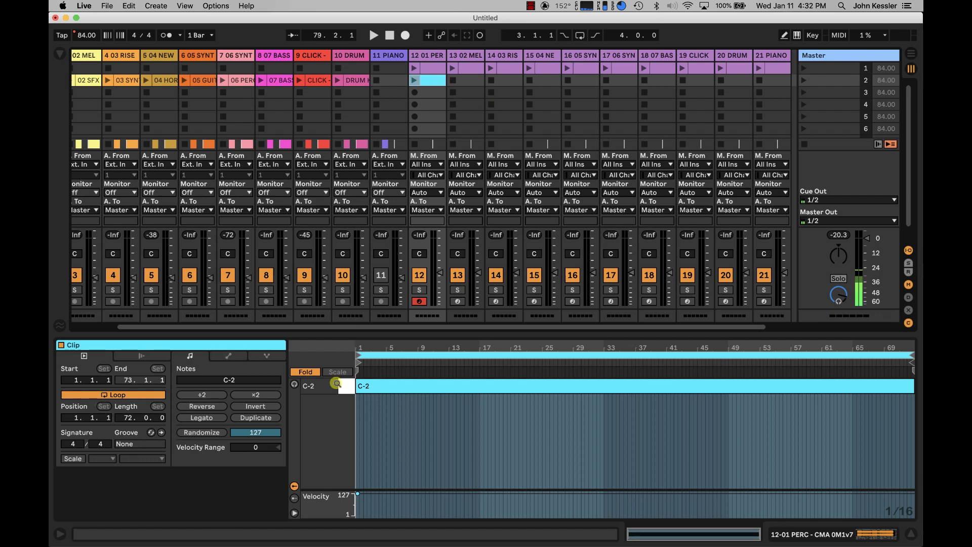
Move the copy's note up to C#-2 on a 2-bar grid, aligned to the clip start
left_click(306, 371)
left_click(382, 480)
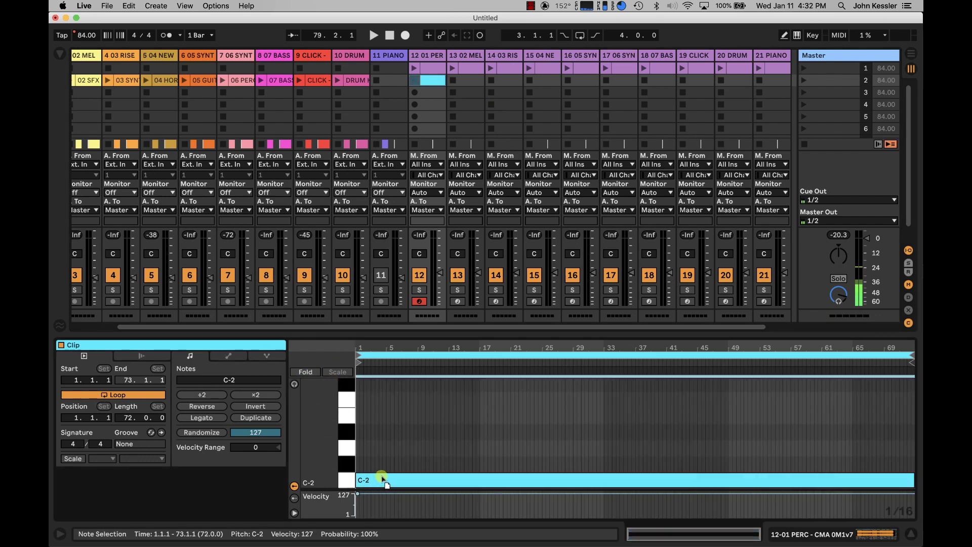
left_click_drag(382, 478, 390, 469)
right_click(401, 435)
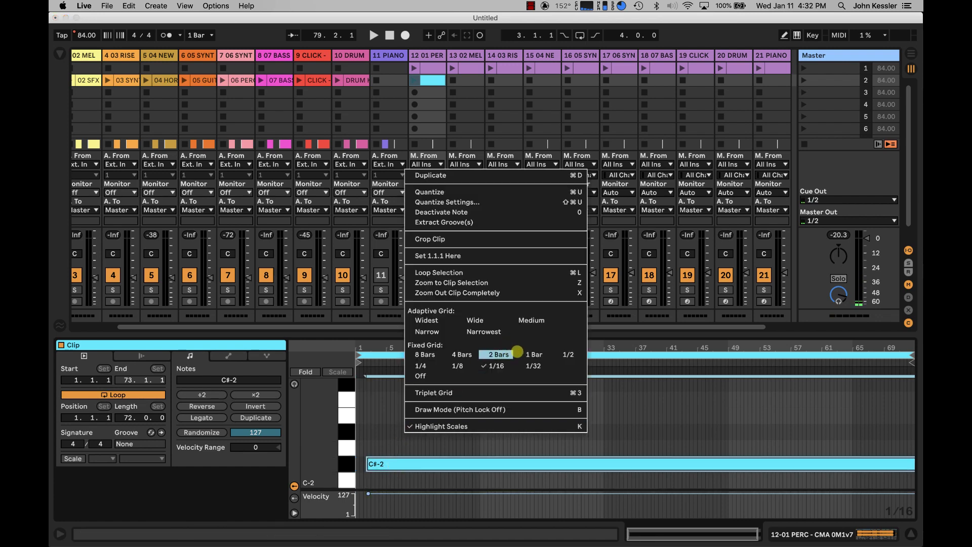
left_click(516, 350)
left_click_drag(401, 462, 367, 461)
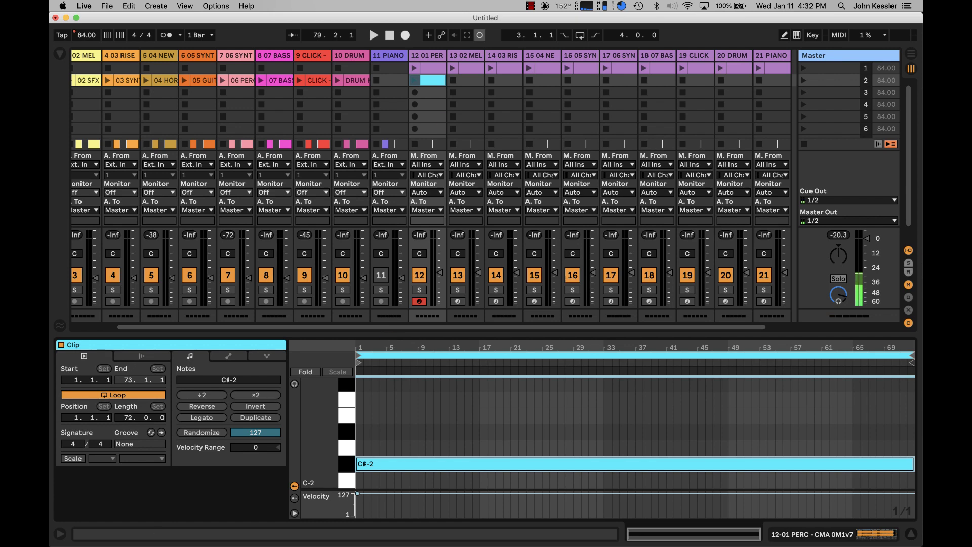
left_click(429, 79)
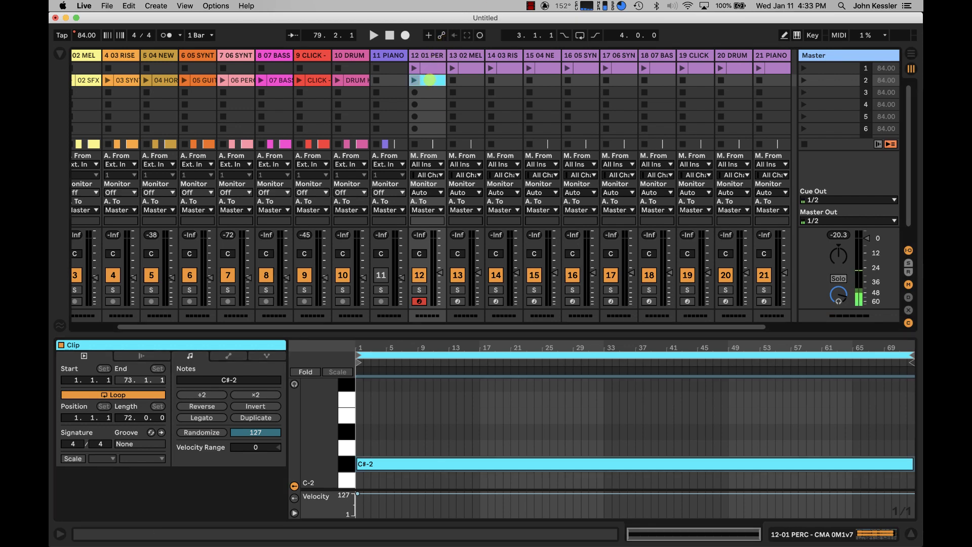
Copy the cyan C#-2 clip into scene 2 of tracks 13 through 21
left_click_drag(429, 79, 577, 80)
left_click_drag(578, 80, 689, 80)
left_click_drag(691, 80, 728, 80)
left_click_drag(728, 80, 761, 80)
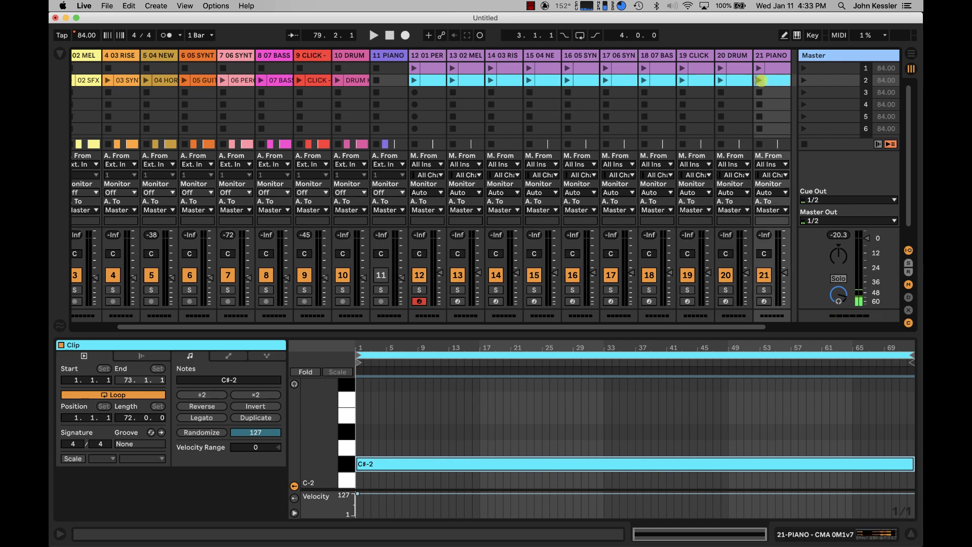
scroll(762, 80, "left", 2)
scroll(399, 108, "left", 2)
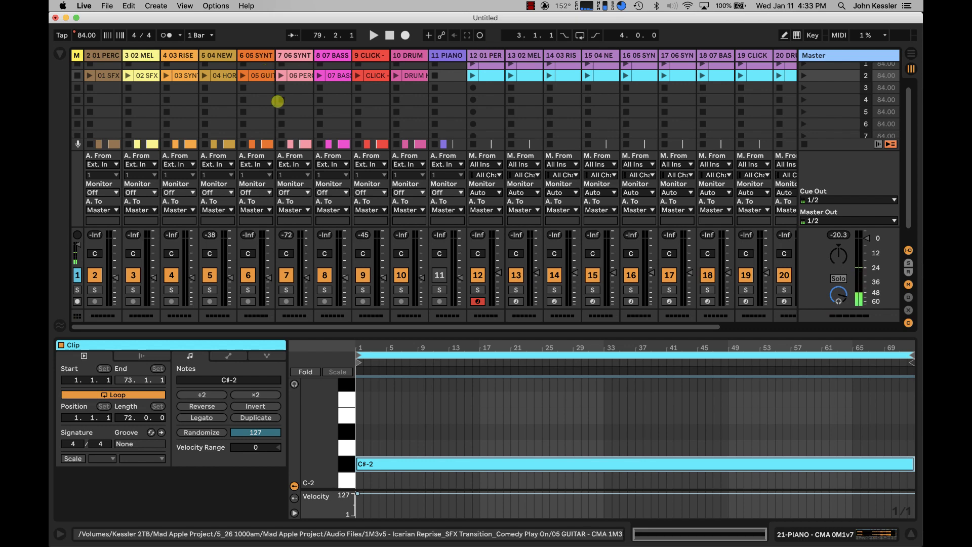
scroll(447, 88, "up", 1)
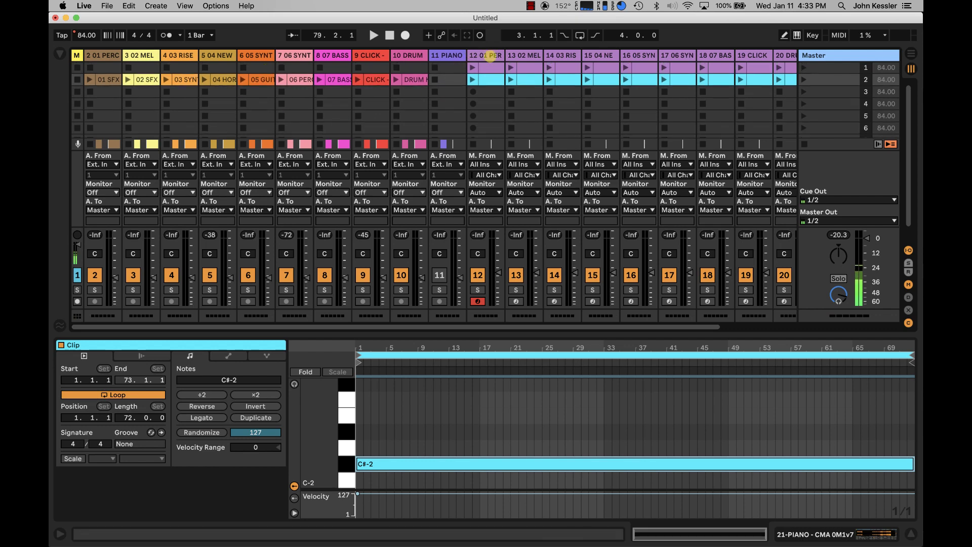
Add the 01 SFX 1 stem to track 12's Sampler as a zone keyed and rooted on C#-2
left_click(491, 56)
double_click(491, 56)
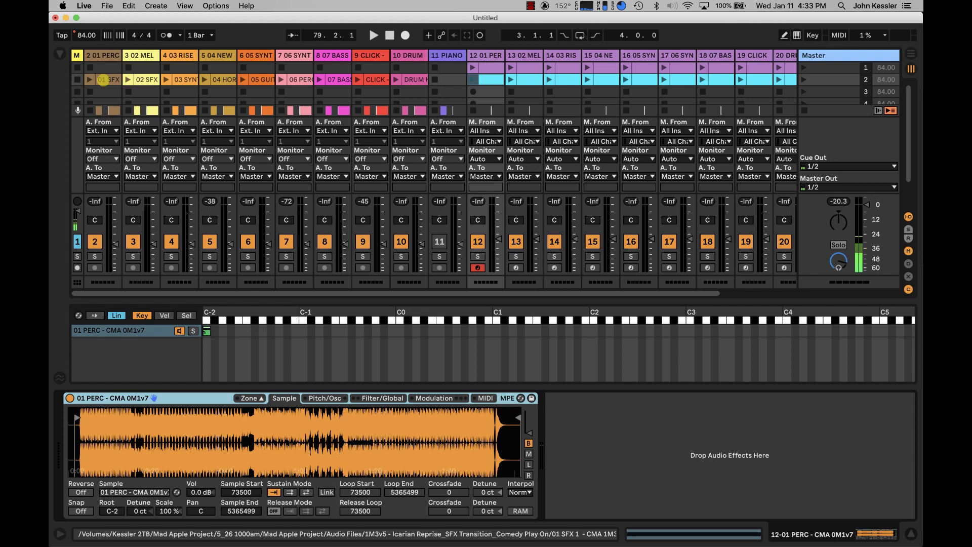
left_click_drag(103, 80, 108, 358)
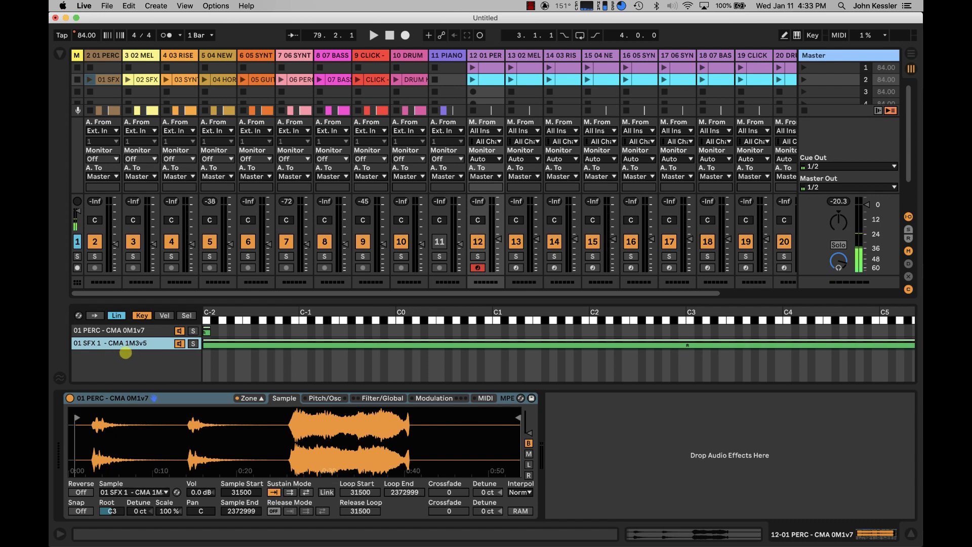
left_click(205, 346)
left_click_drag(210, 346, 212, 346)
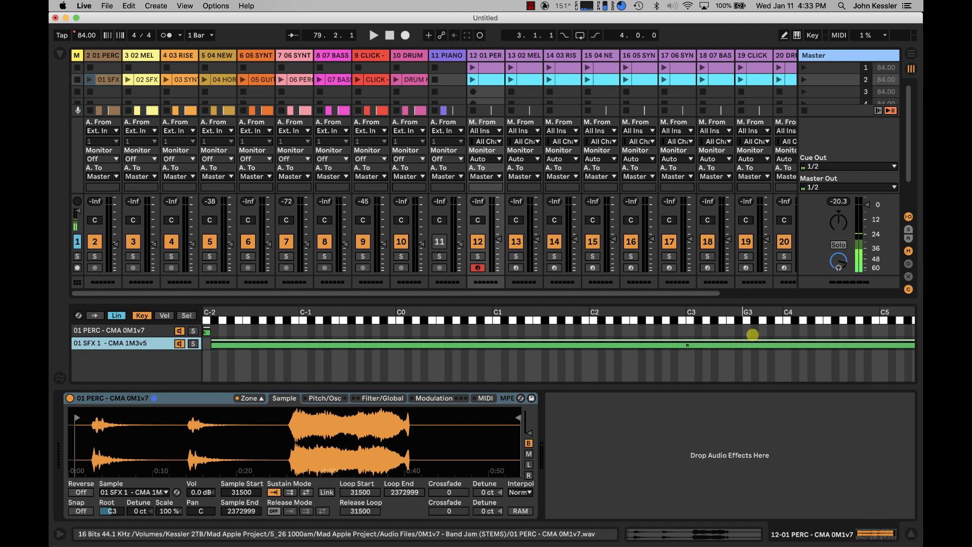
left_click_drag(905, 345, 207, 300)
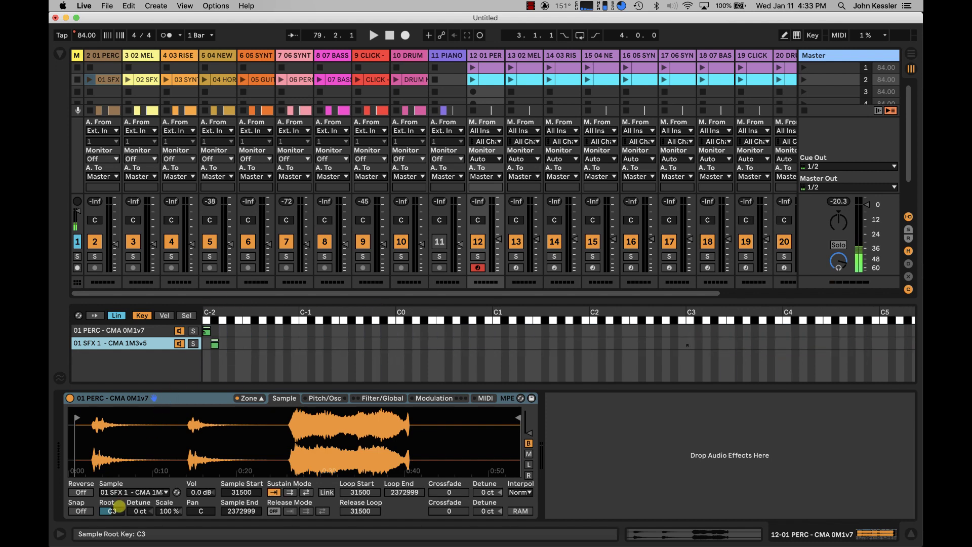
left_click(113, 510)
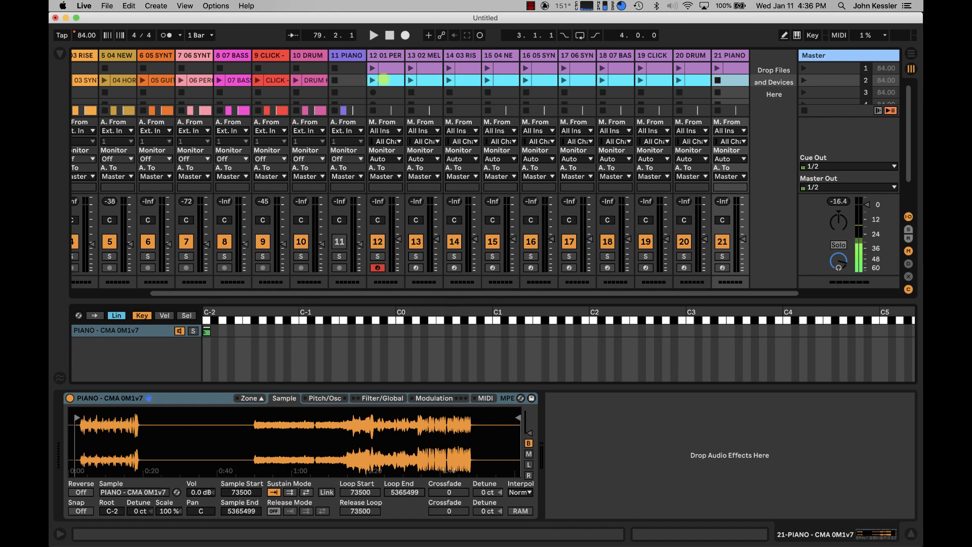
Check the Sampler zone mappings on tracks 12 through 19
left_click(384, 80)
scroll(220, 82, "left", 5)
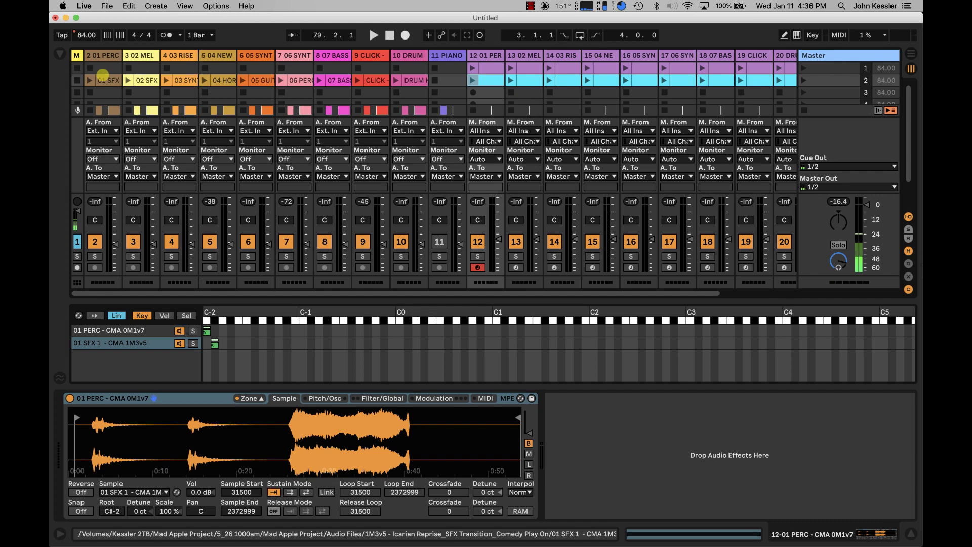
left_click(514, 82)
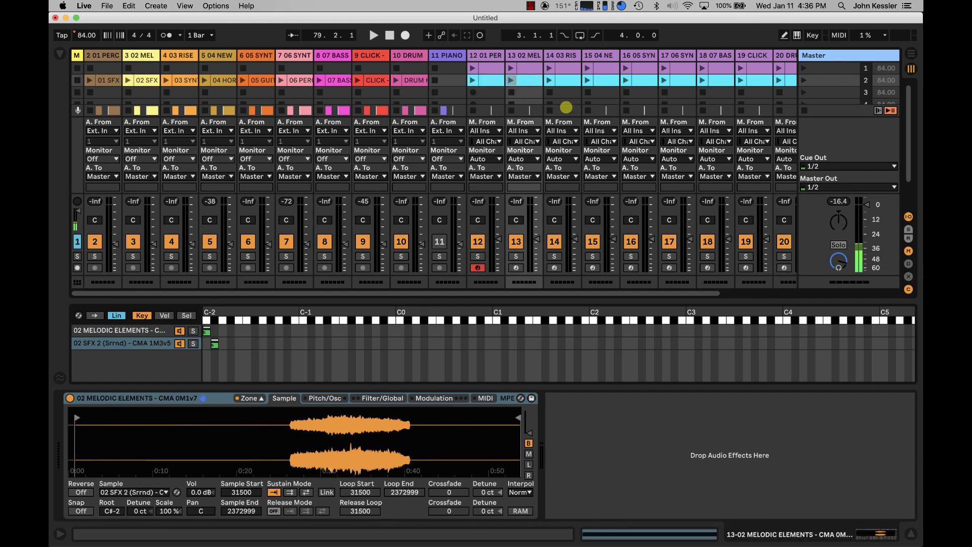
left_click(565, 81)
left_click(606, 79)
left_click(637, 81)
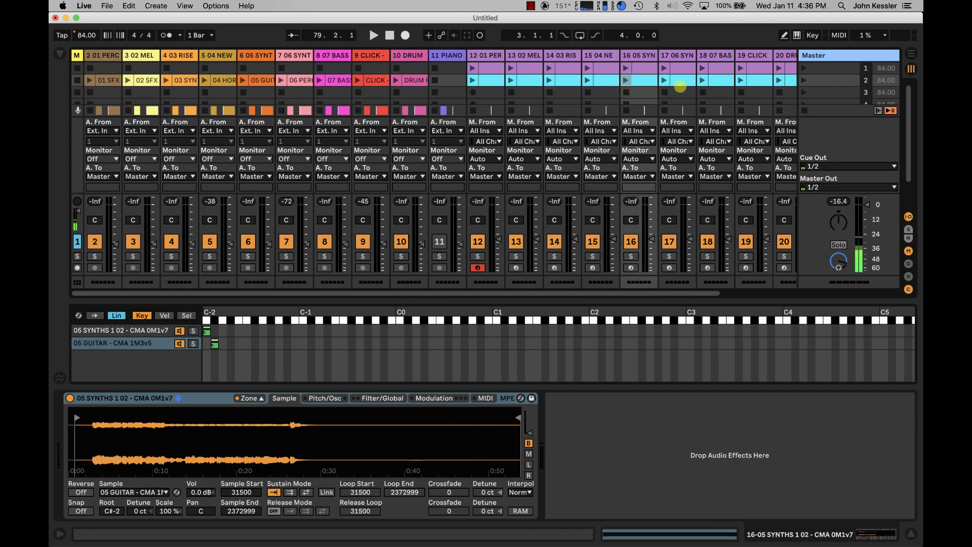
left_click(678, 81)
left_click(700, 81)
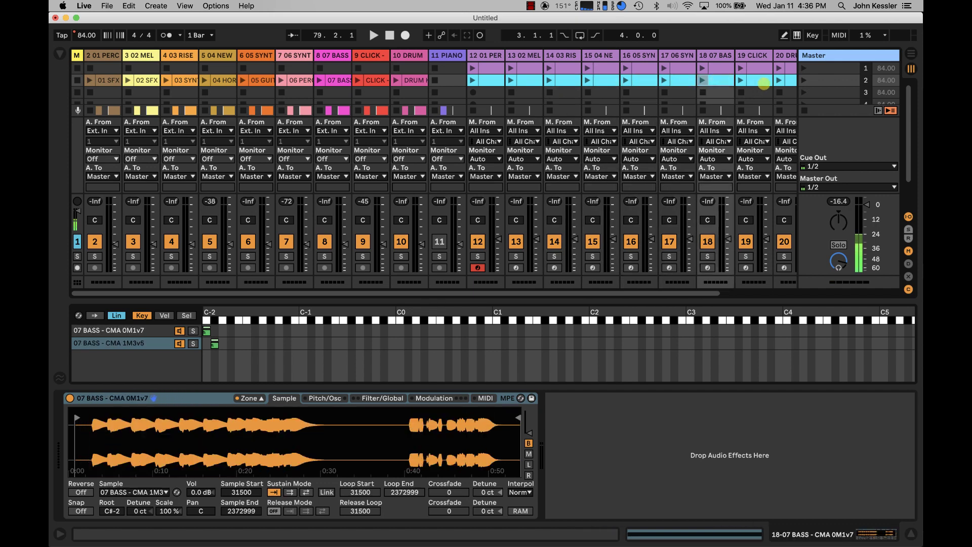
left_click(764, 81)
Move track 20's DRUM KIT 1M3v5 zone from D-2 down to C#-2
left_click(784, 80)
scroll(370, 189, "right", 4)
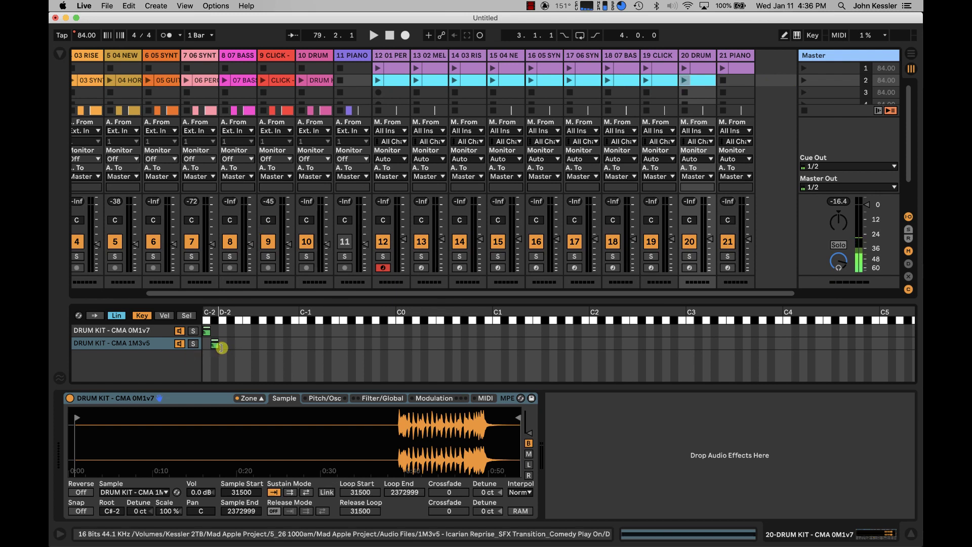
left_click_drag(218, 348, 215, 348)
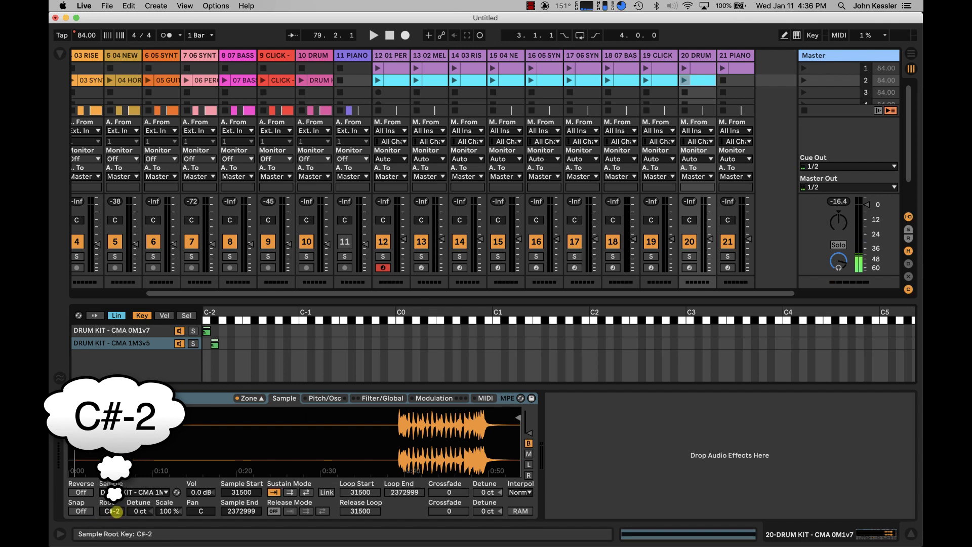
scroll(312, 87, "left", 5)
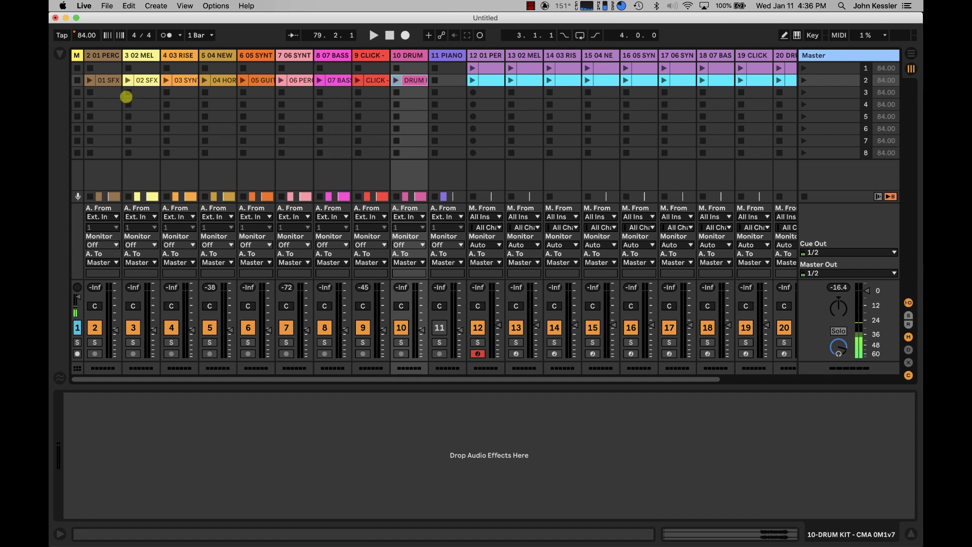
Delete the original audio clips from scene 2 on tracks 2–10, then launch scene 2
left_click(104, 80)
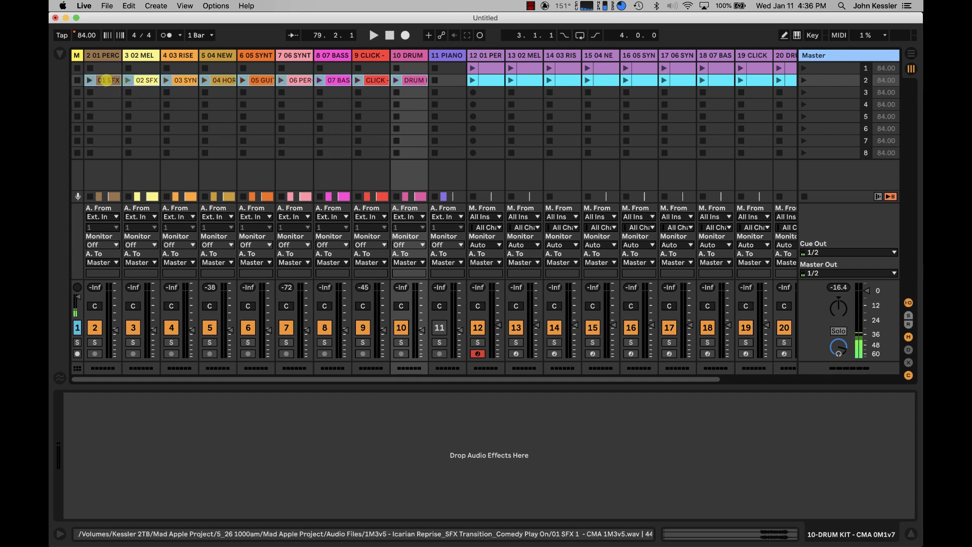
left_click(409, 80, "shift")
key("Delete")
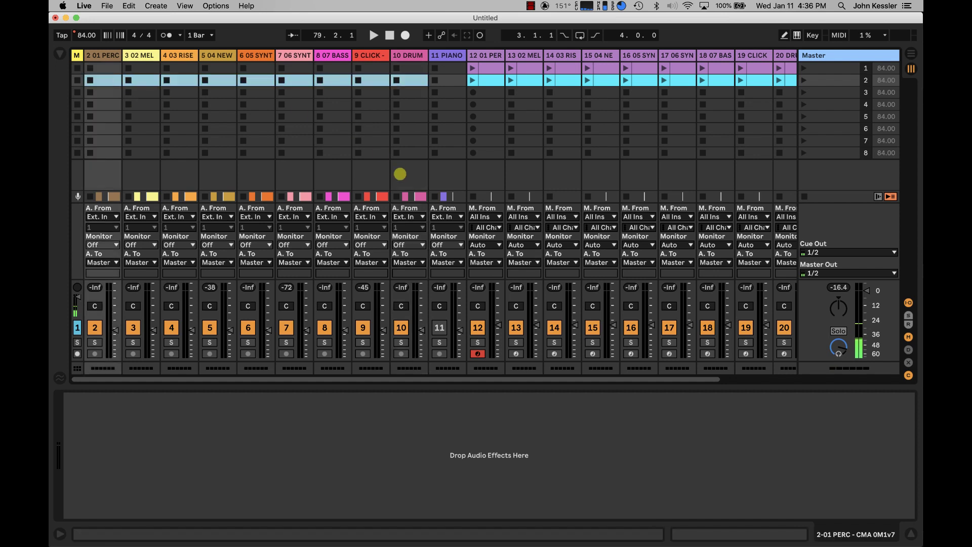
left_click(439, 326)
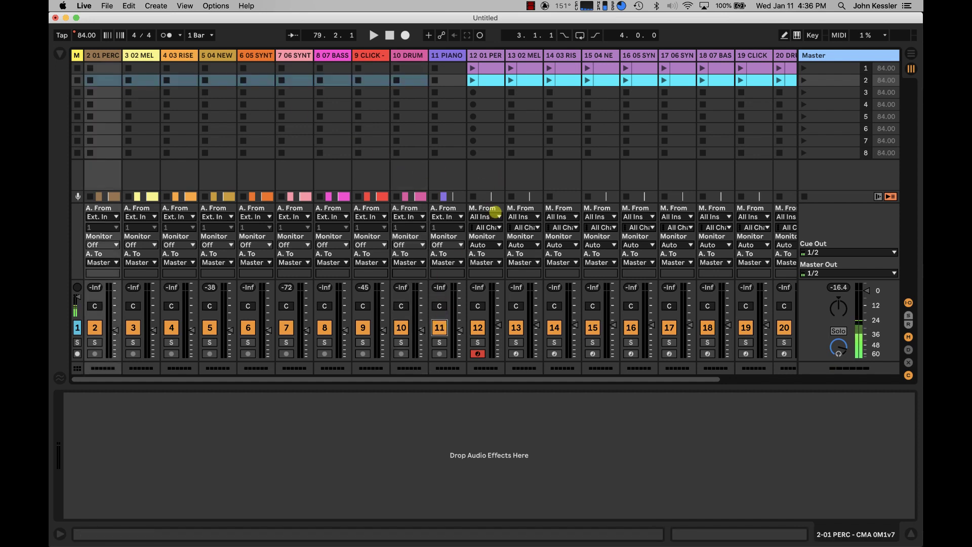
scroll(535, 124, "right", 5)
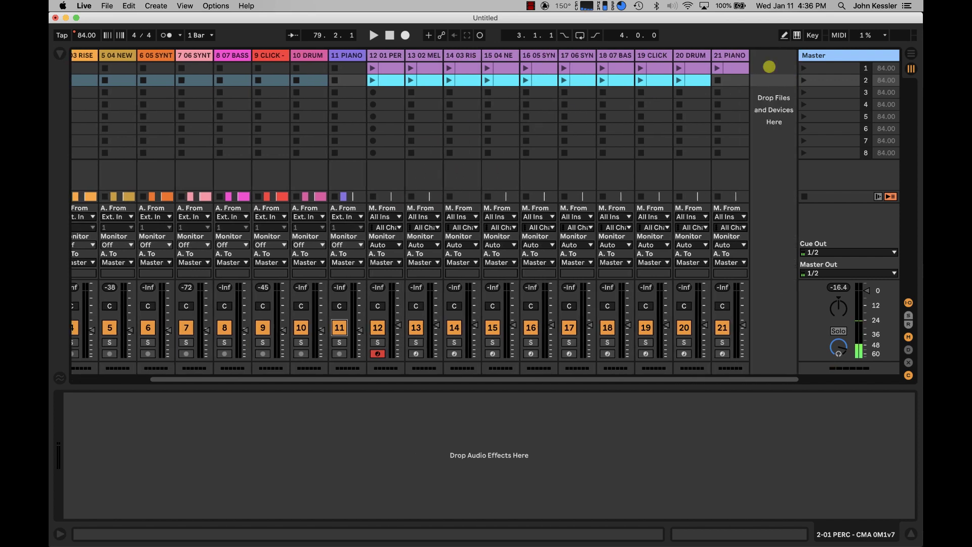
left_click(804, 80)
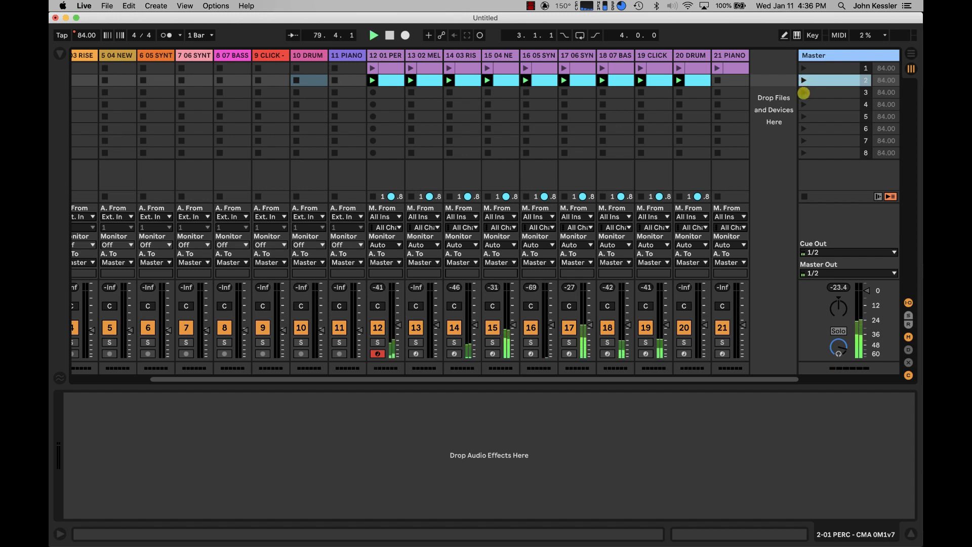
Launch scenes 3, 1 and 2 in turn, then view track 12's Sampler key zones
left_click(803, 92)
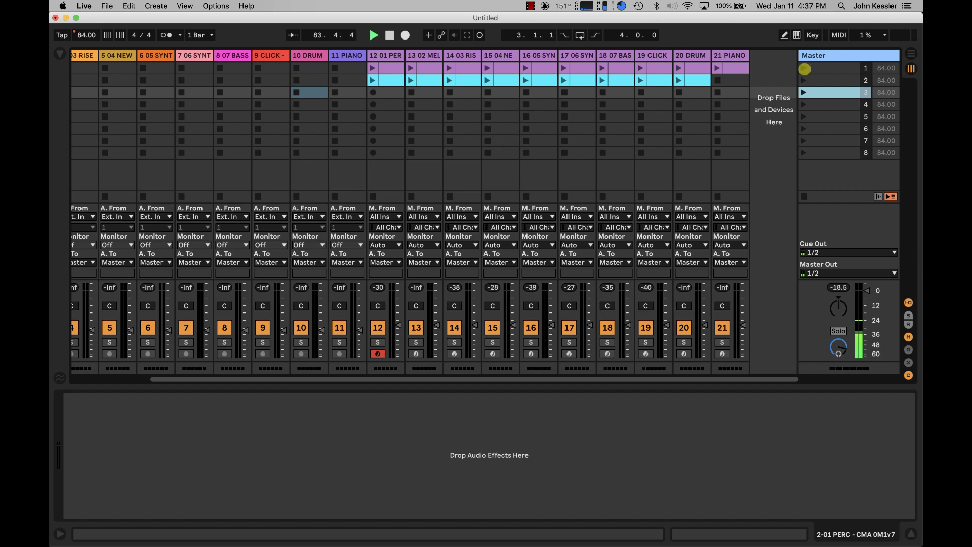
left_click(804, 69)
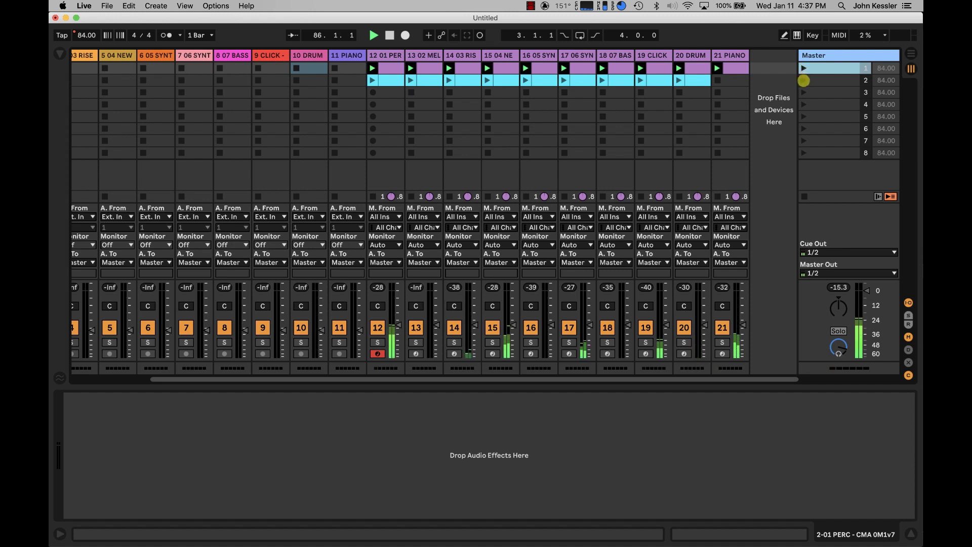
left_click(804, 81)
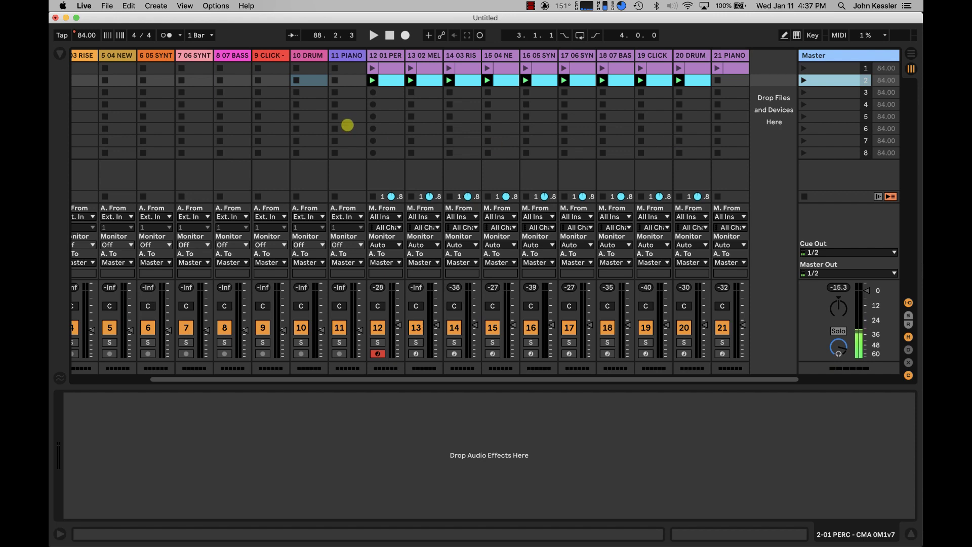
left_click(384, 55)
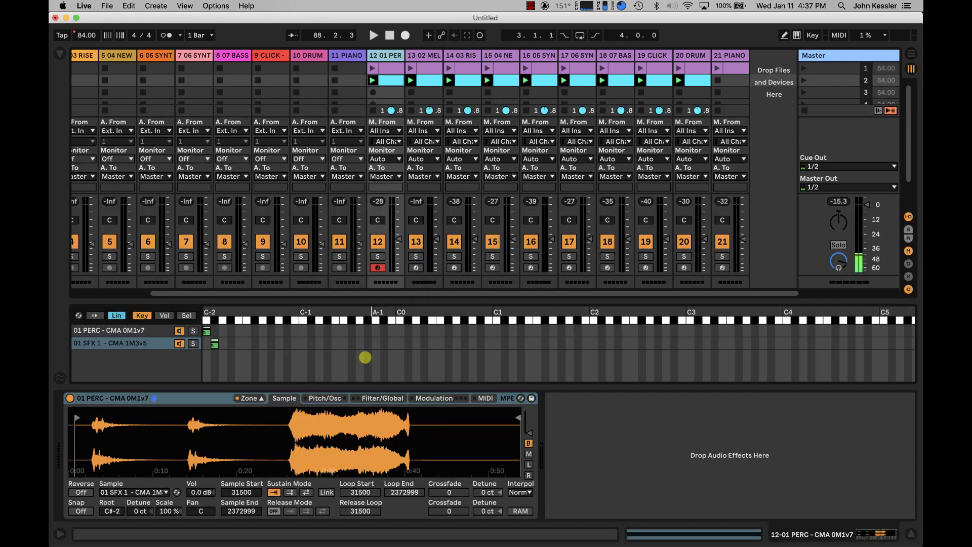